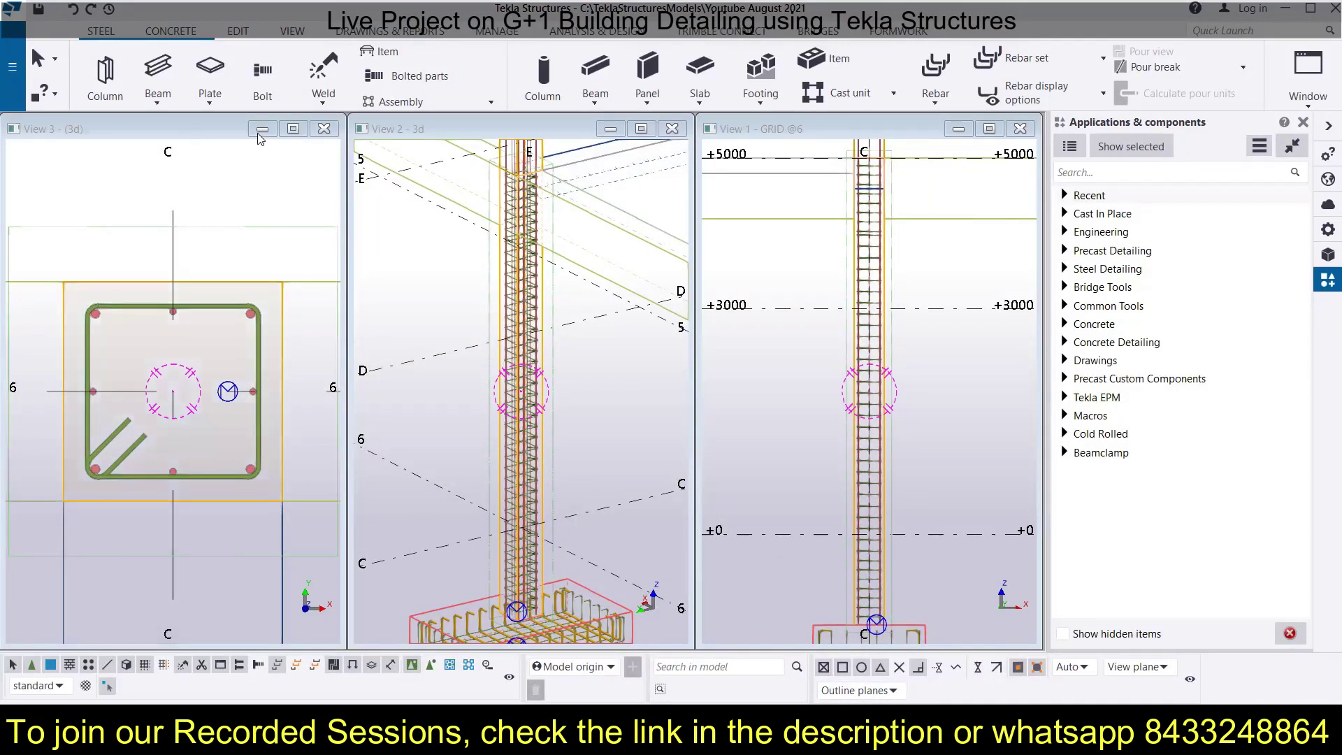
Step: Maximize View 3, fit its work area to the entire model, and close the floating view toolbar
click(293, 128)
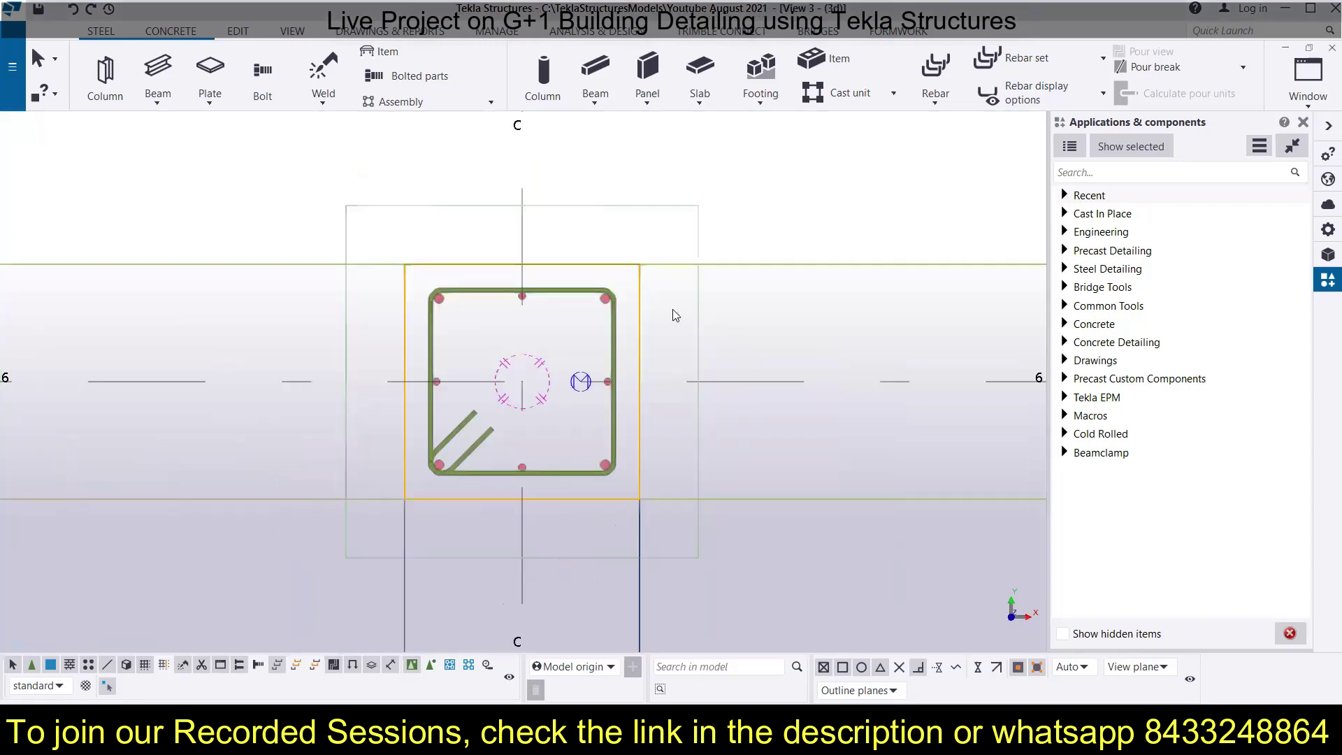
scroll(676, 315, down, 10)
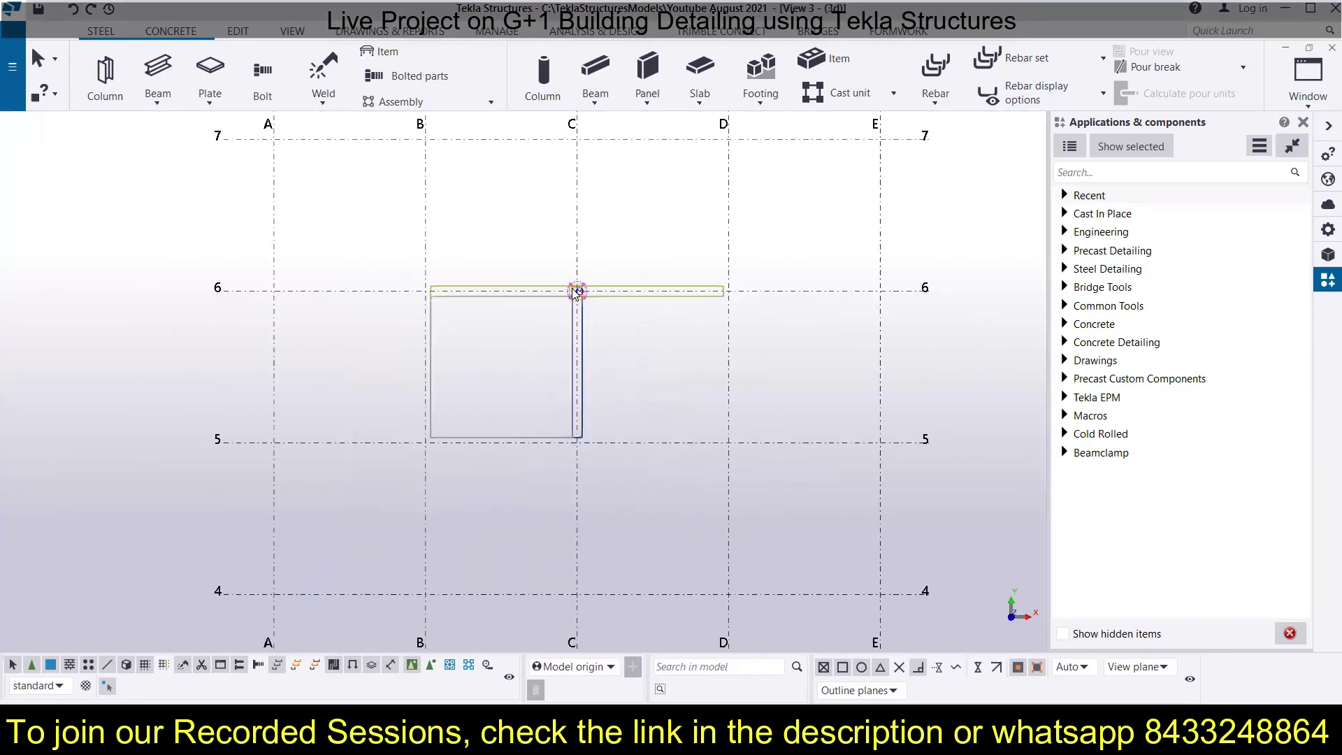
right_click(188, 241)
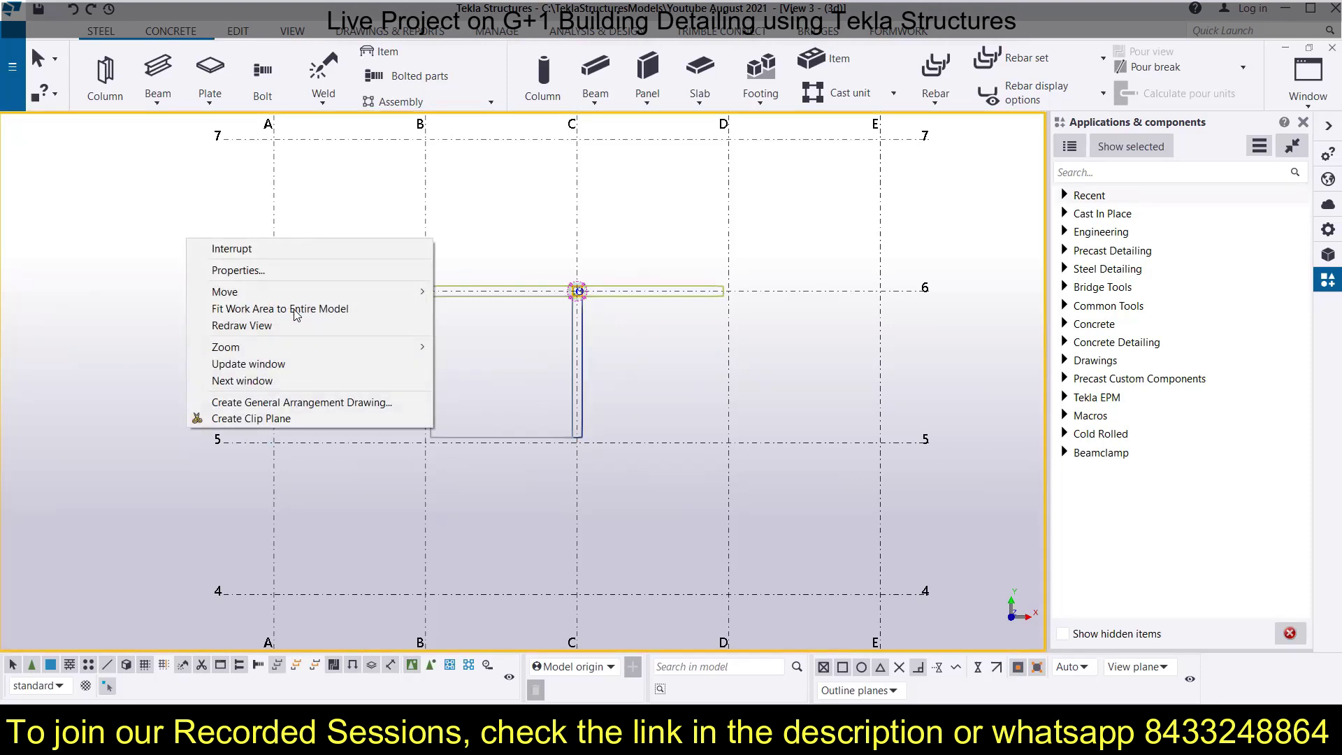
click(294, 315)
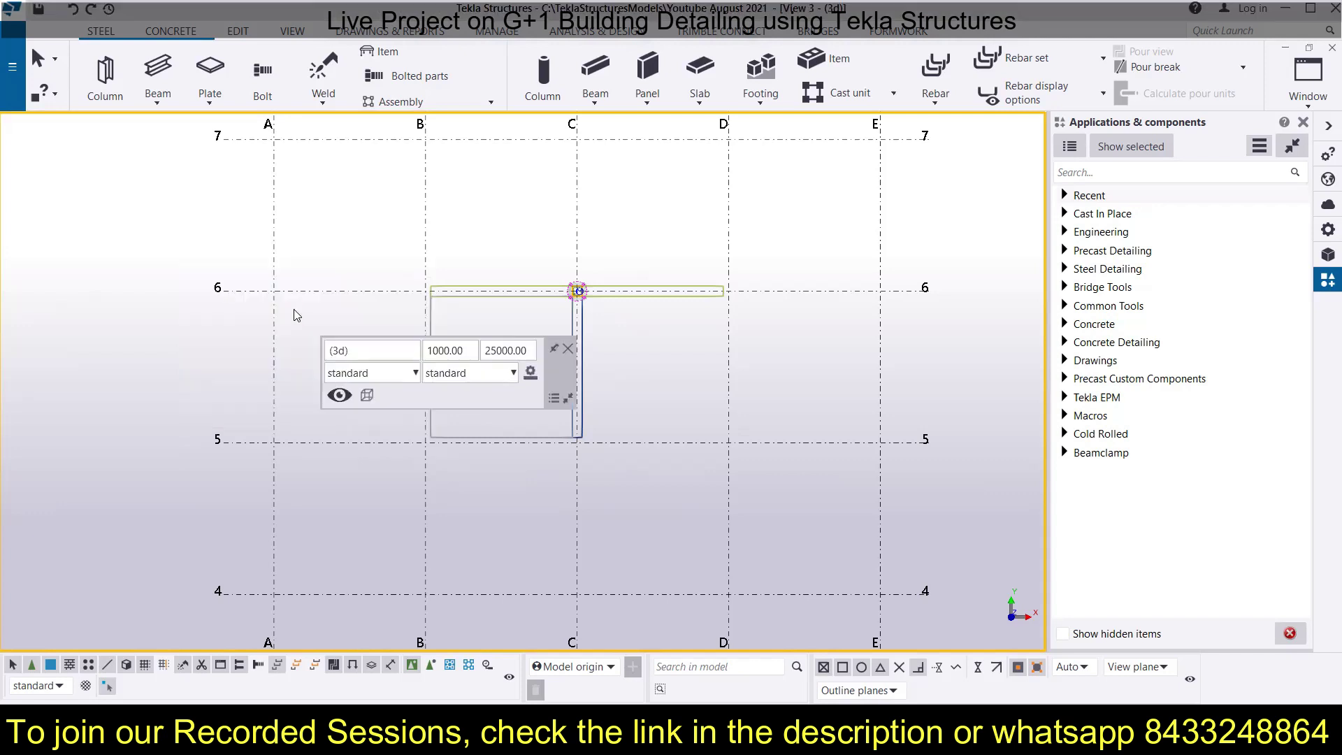
right_click(194, 363)
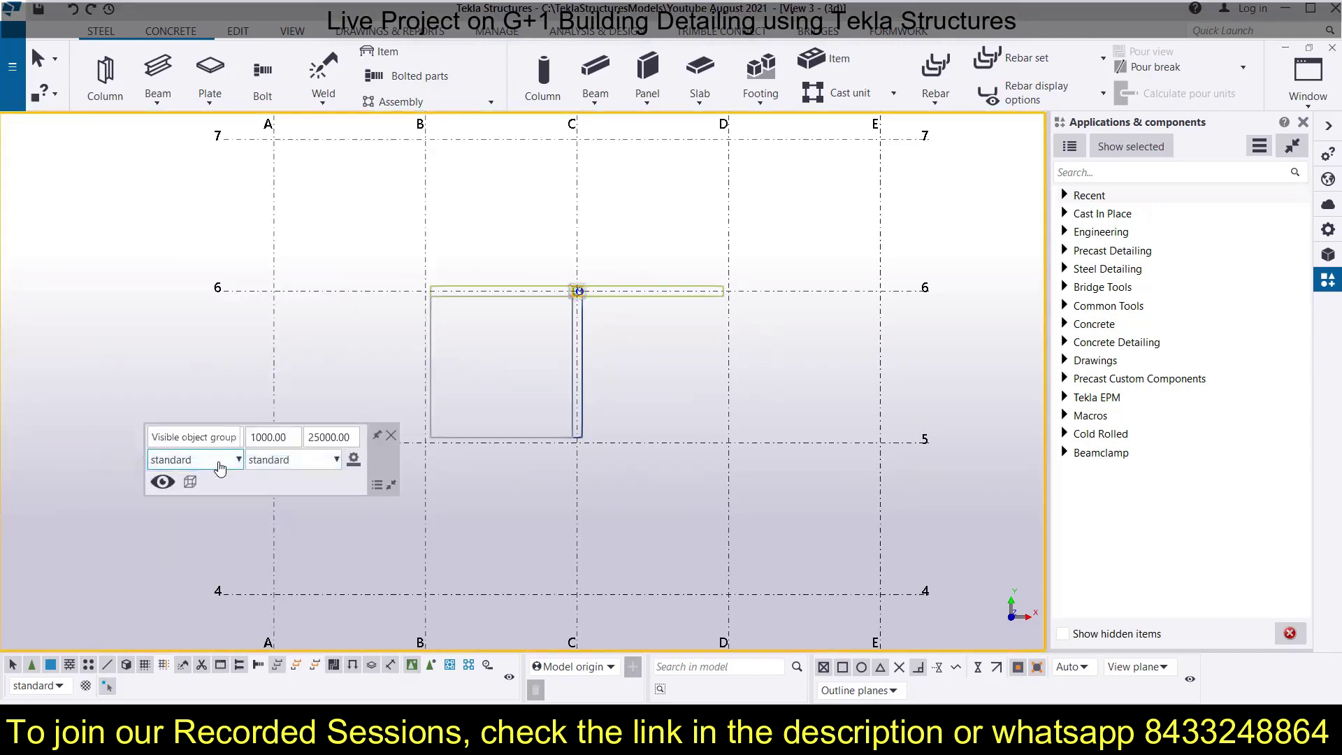
right_click(825, 359)
click(881, 429)
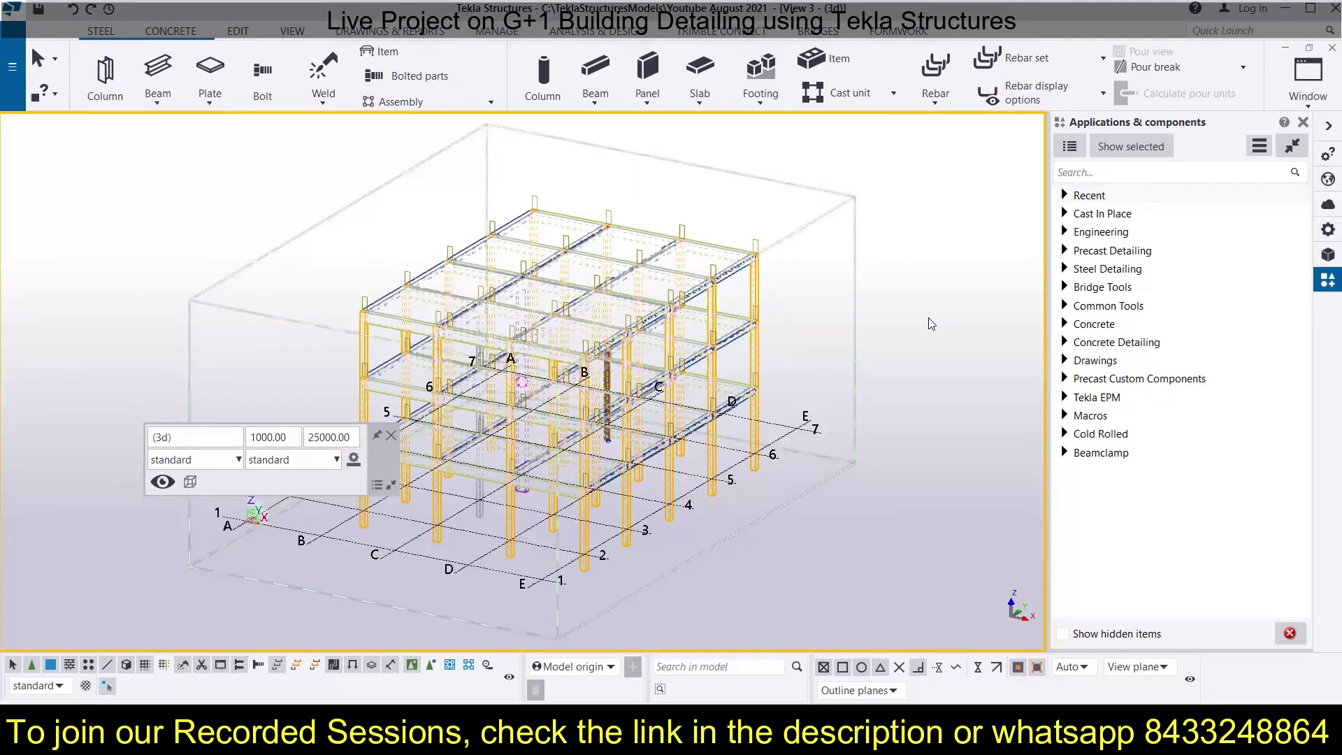
click(389, 436)
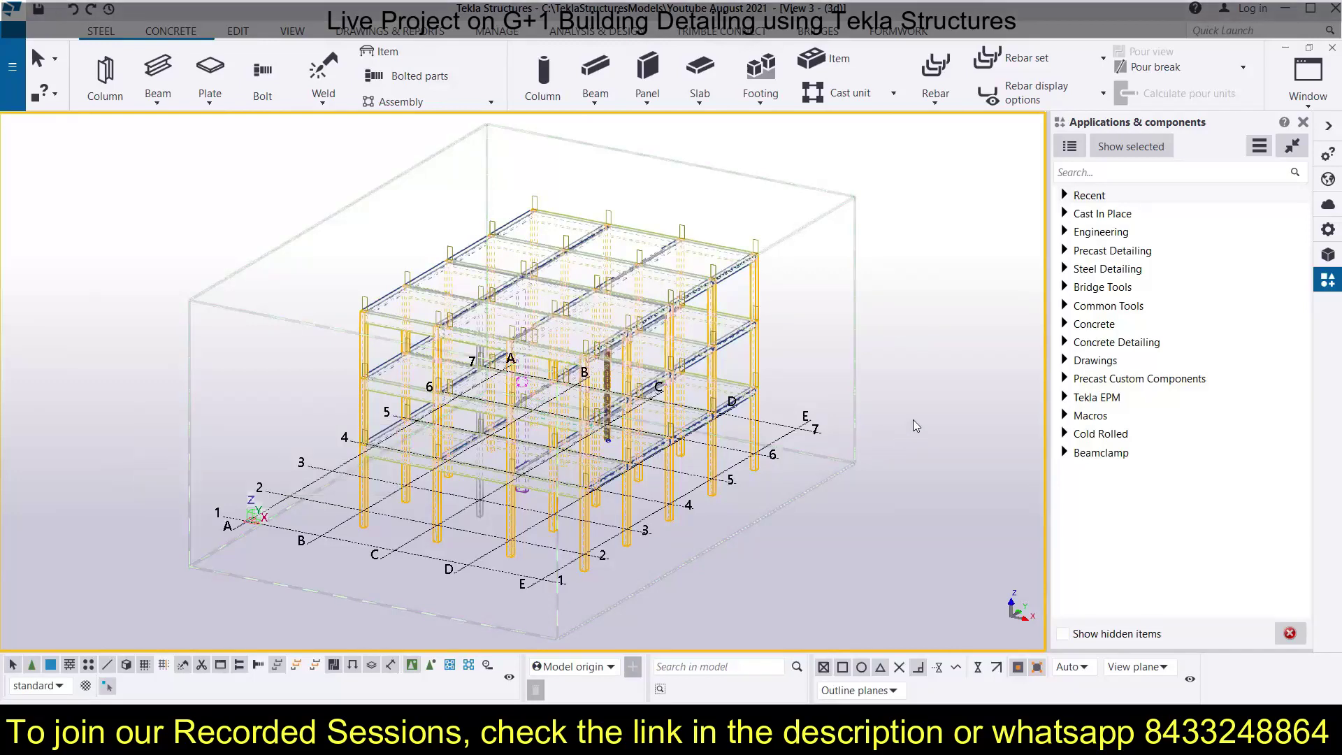
scroll(898, 386, up, 3)
scroll(893, 383, down, 3)
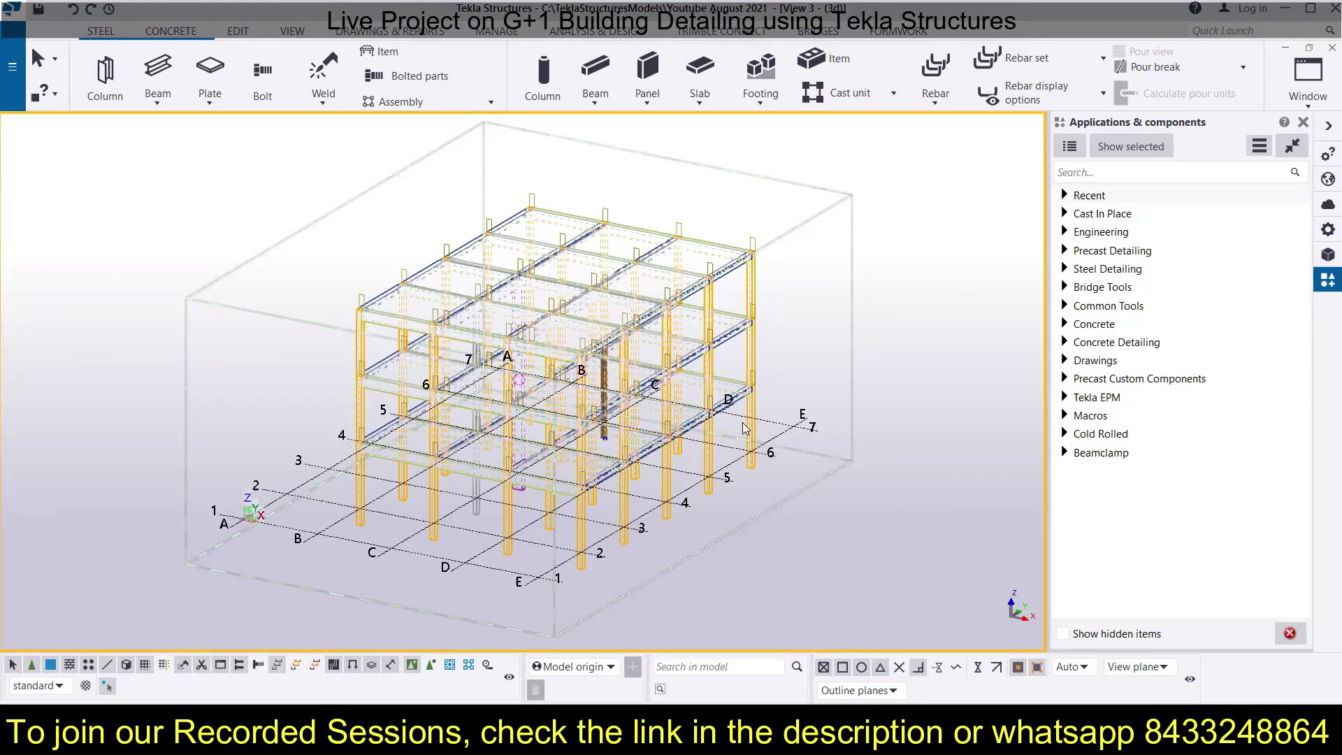
Step: Switch to shaded rendering and open the properties of the 400*400 corner column at grid D
key(ctrl+4)
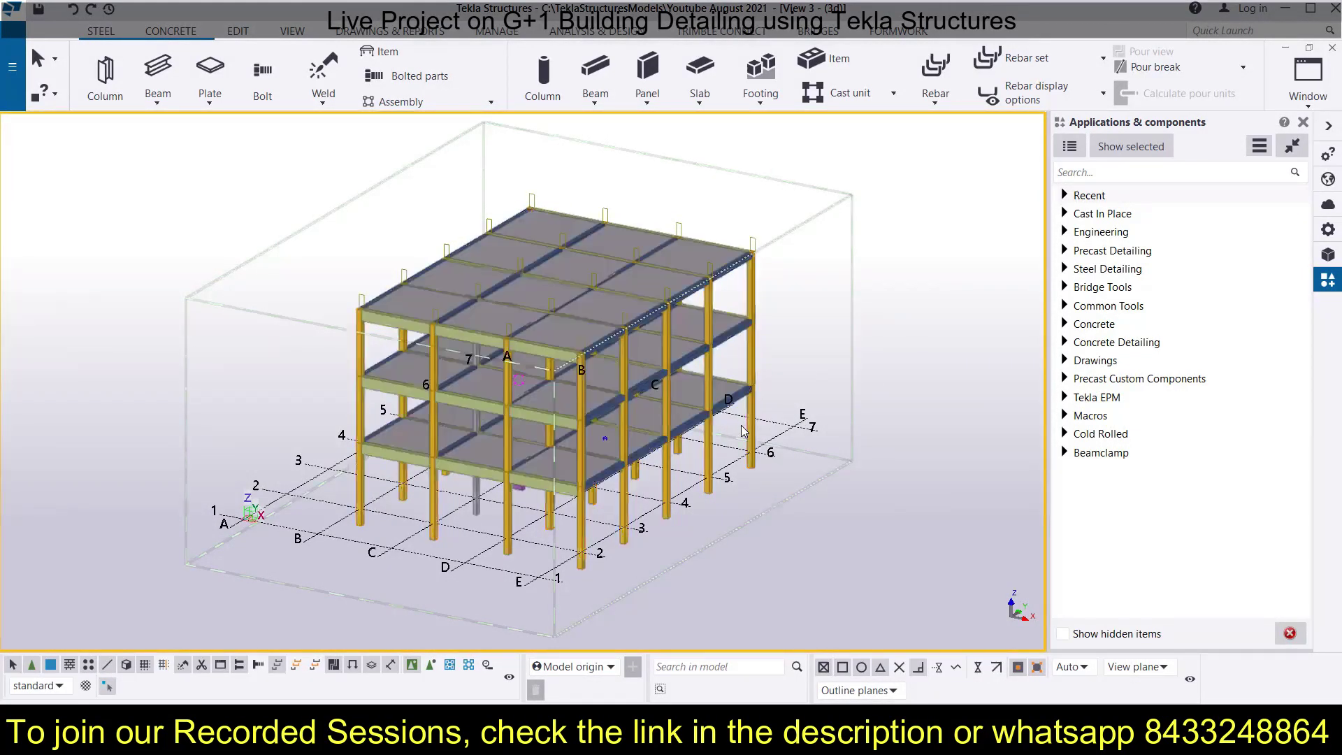
scroll(744, 432, up, 4)
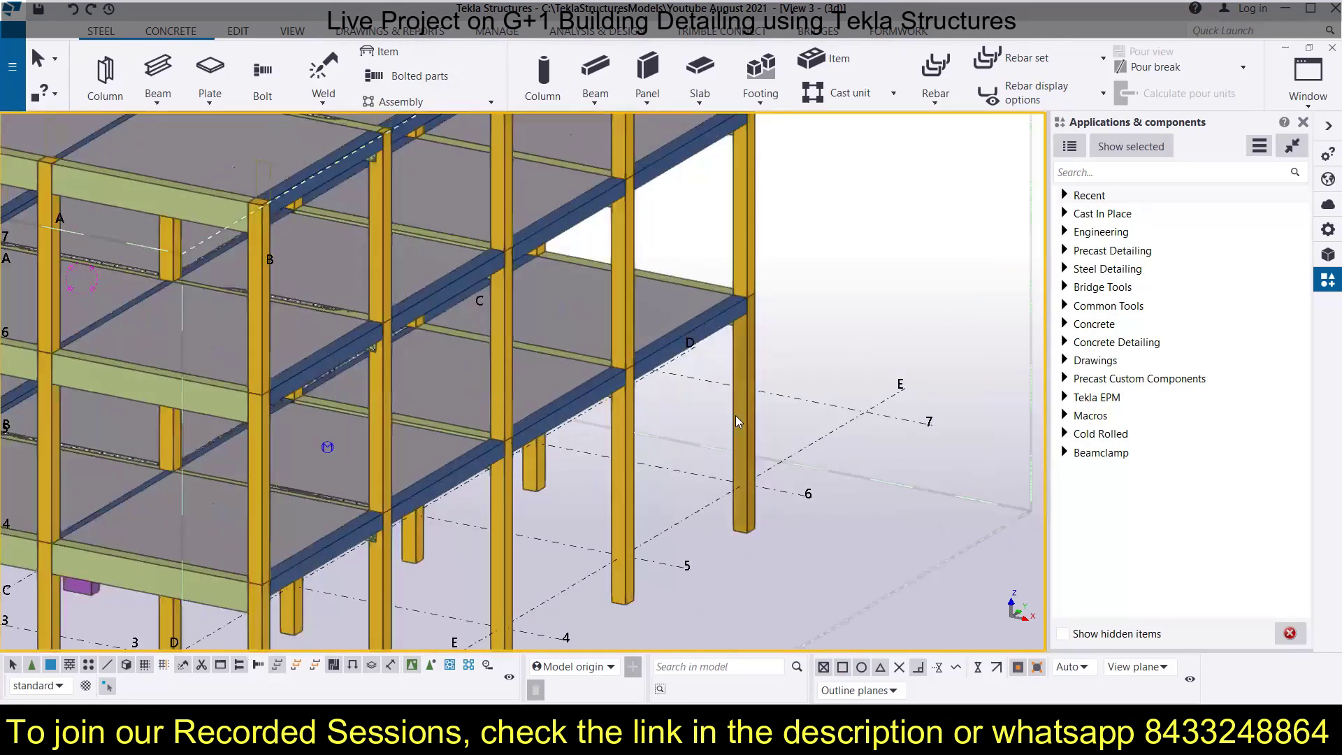
click(747, 454)
double_click(752, 361)
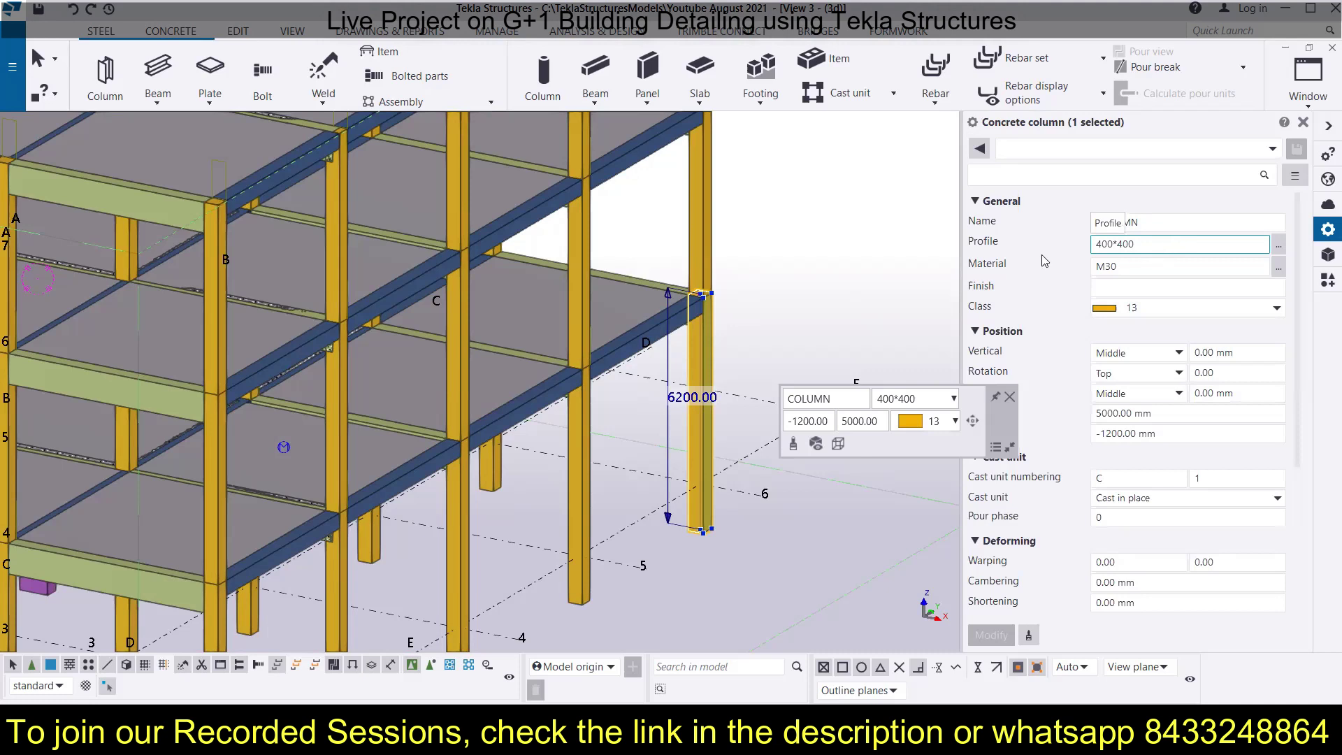
Step: Change the lower corner column's profile from 400*400 to circular D500 and apply it
click(1277, 245)
click(687, 531)
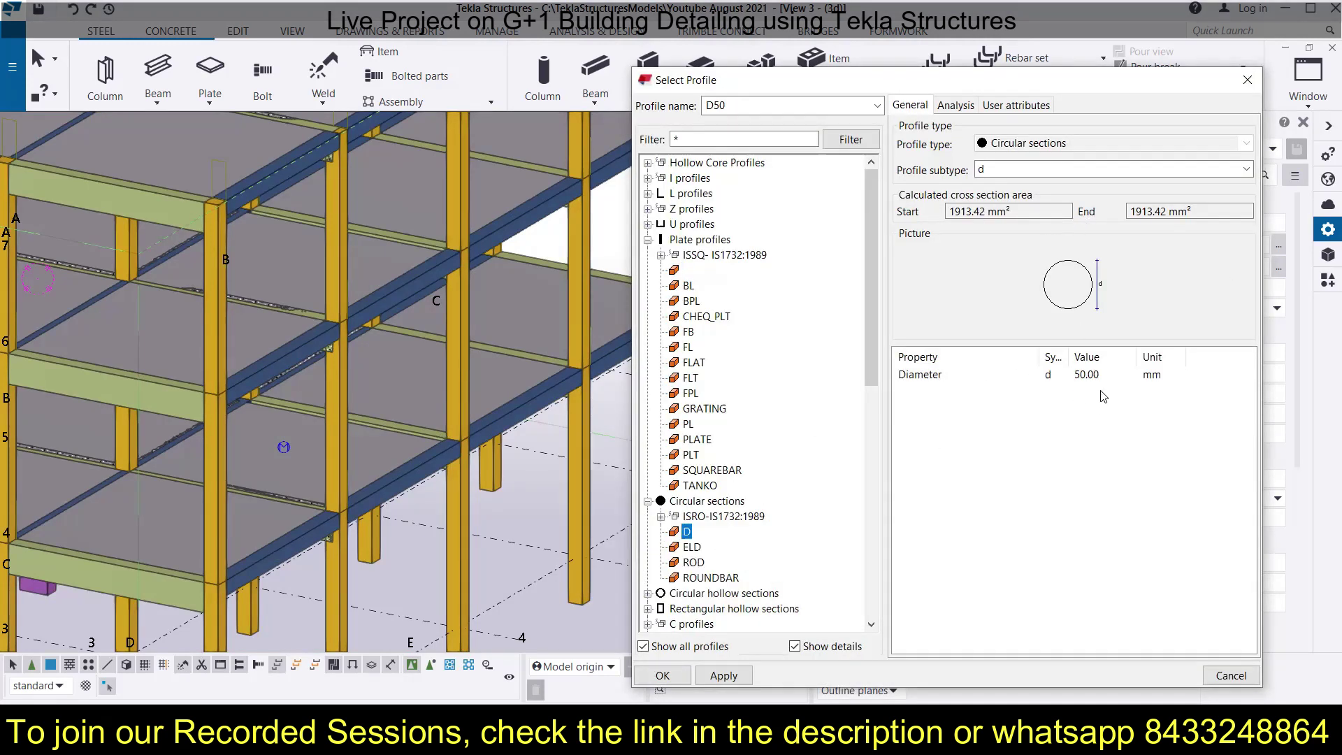
click(1085, 375)
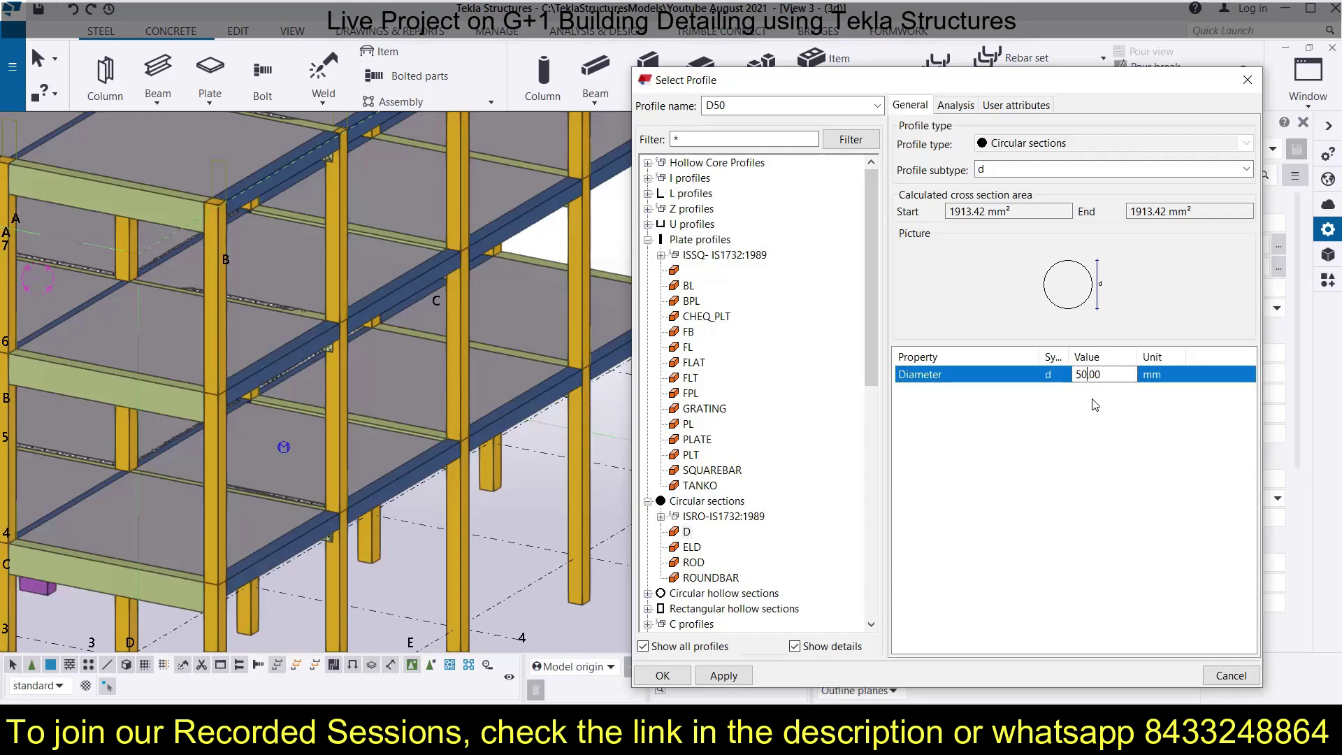
key(BackSpace)
key(BackSpace)
text(500)
click(656, 678)
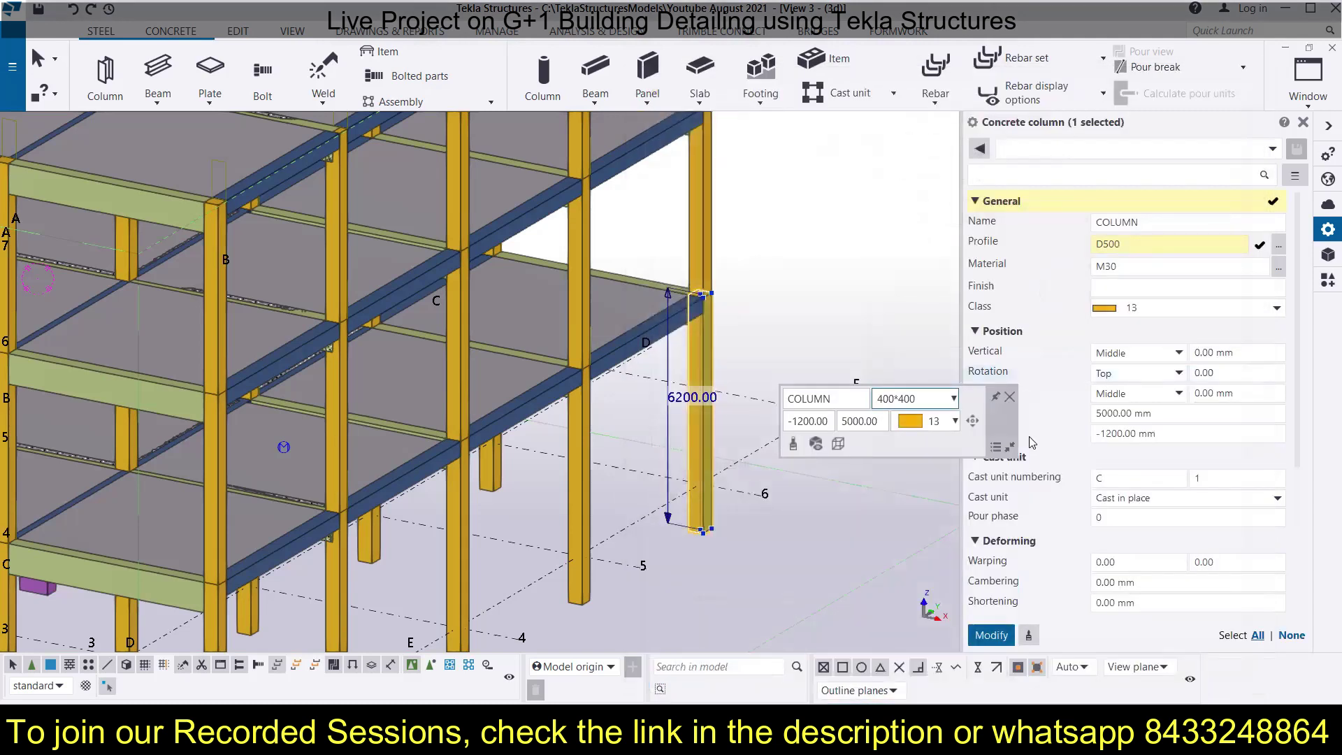
click(990, 638)
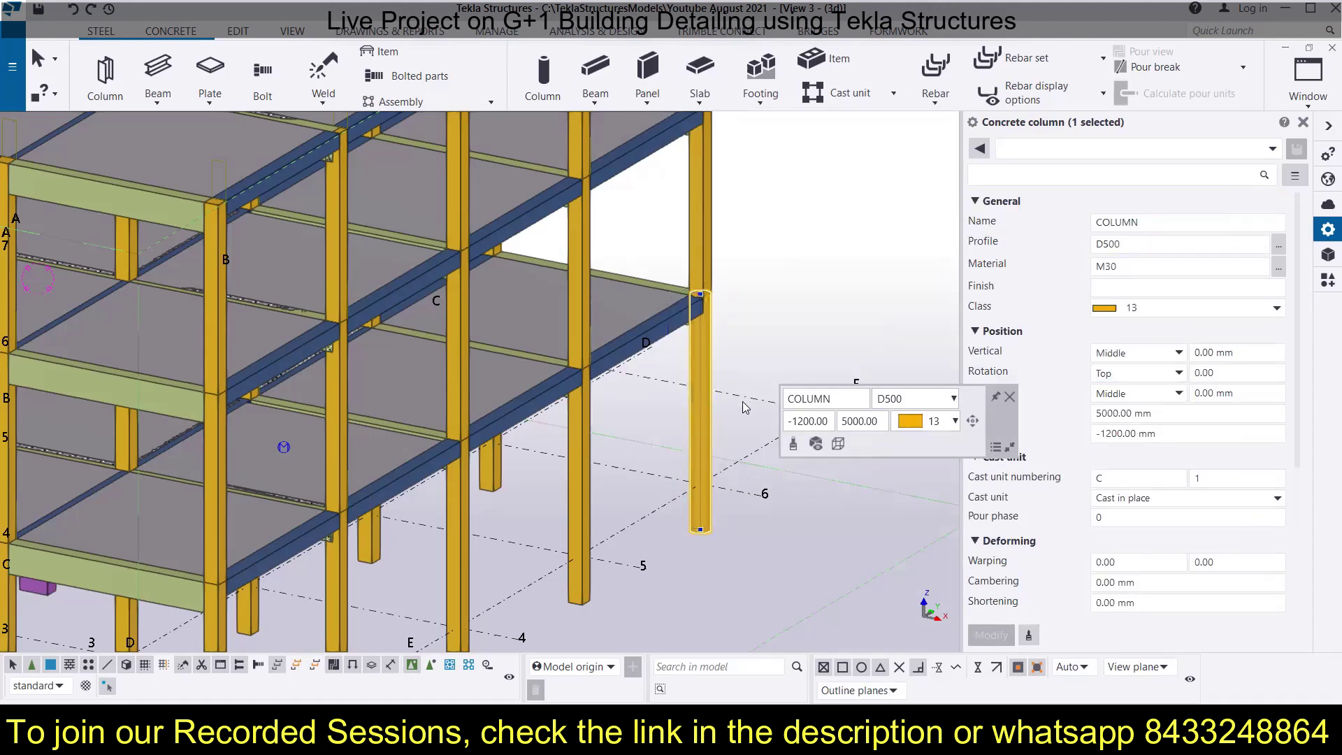
scroll(738, 370, up, 3)
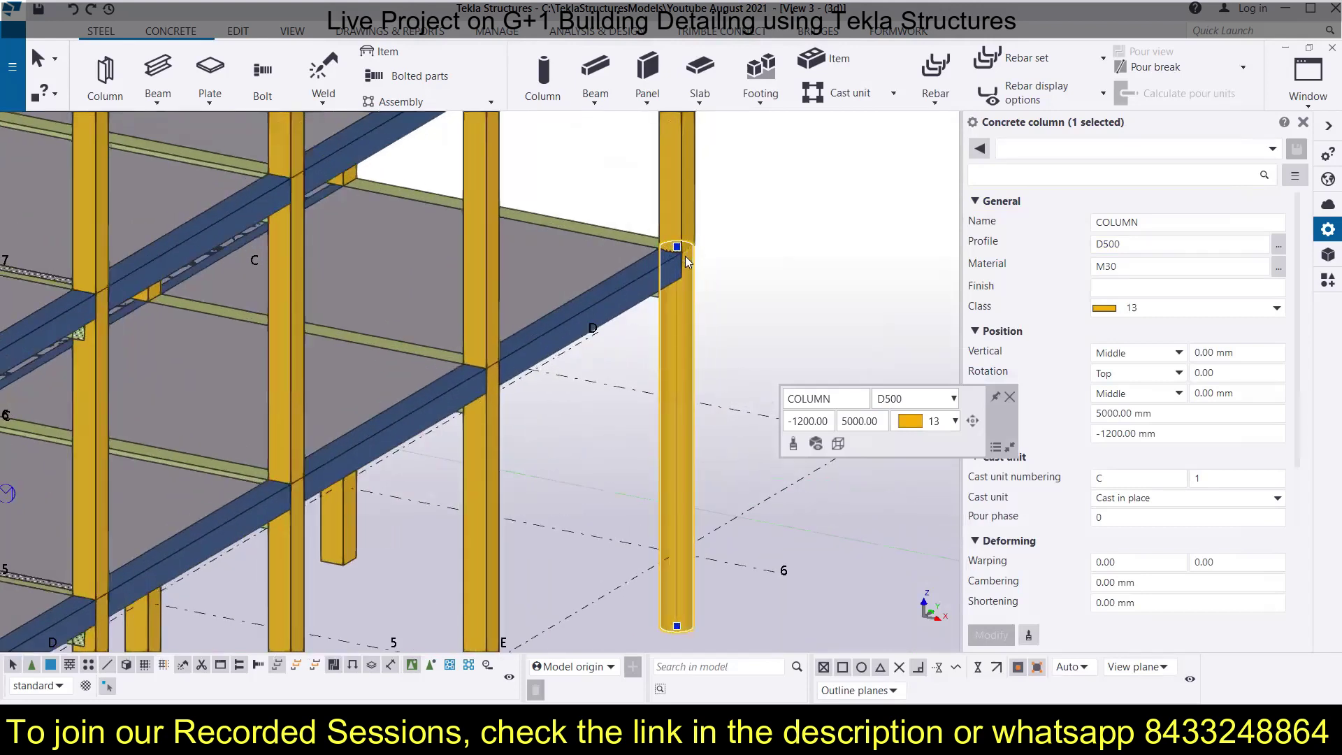
scroll(706, 346, down, 3)
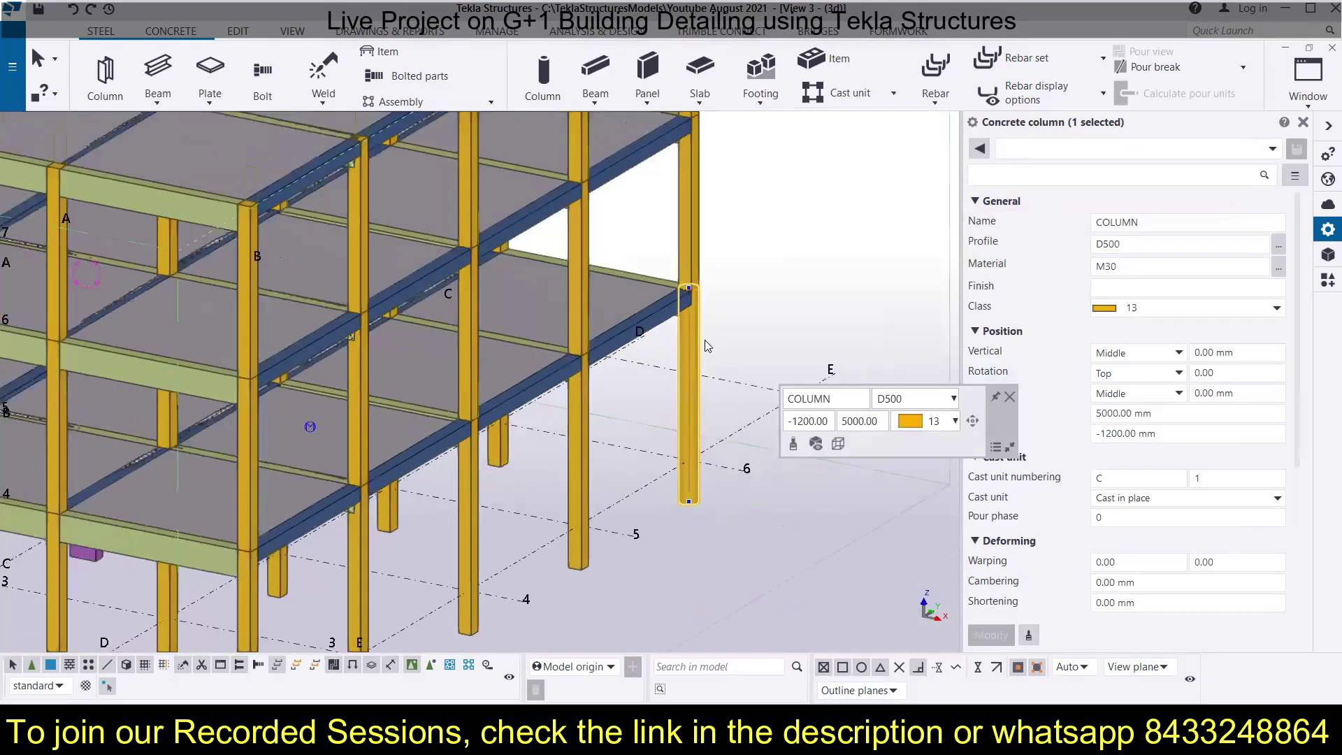
Step: Give the upper corner column (5000–10000 mm) the circular D500 profile, then deselect it
click(686, 217)
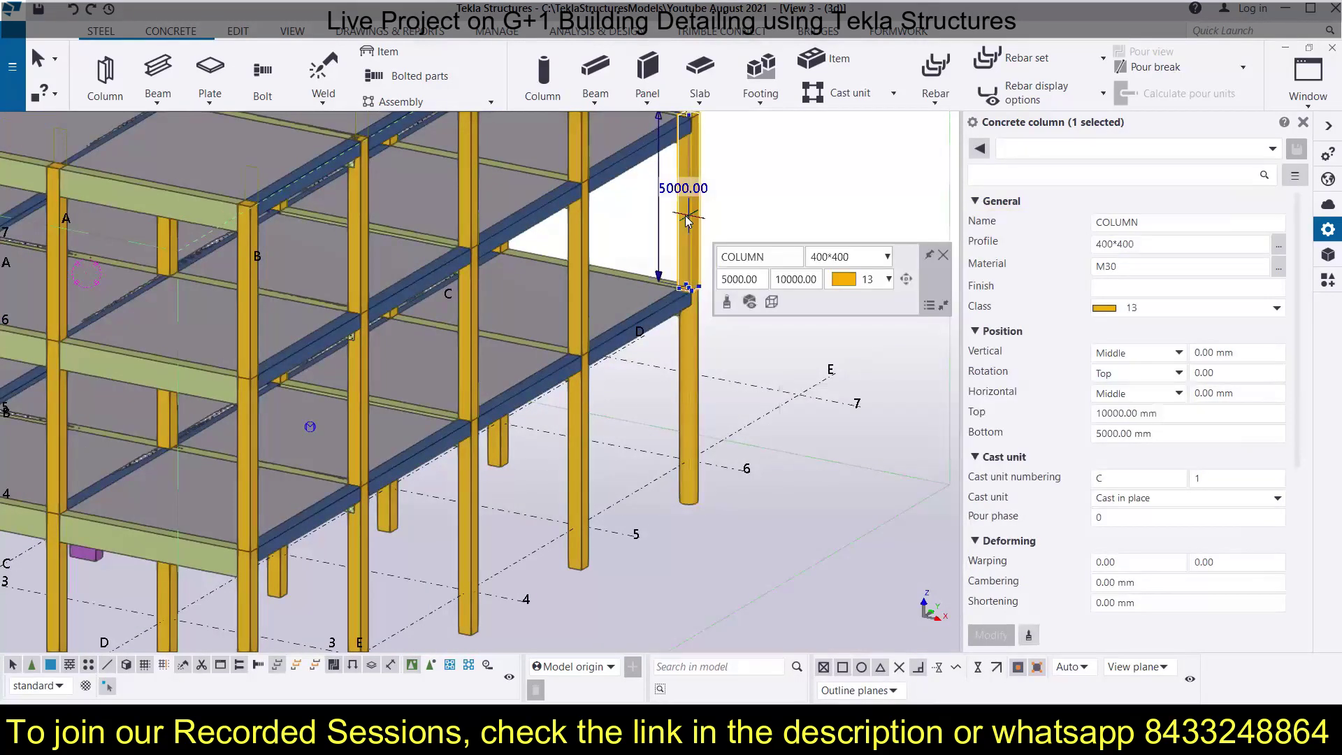
click(1278, 249)
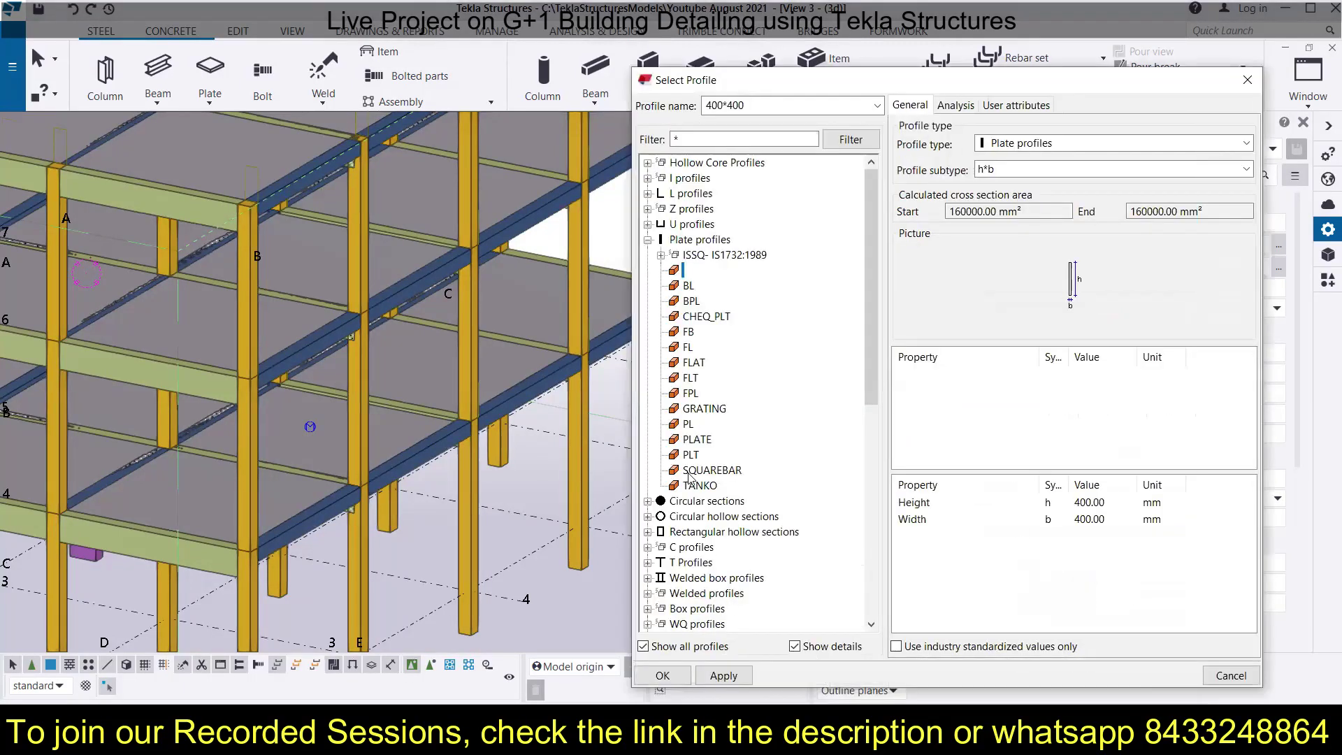
click(648, 502)
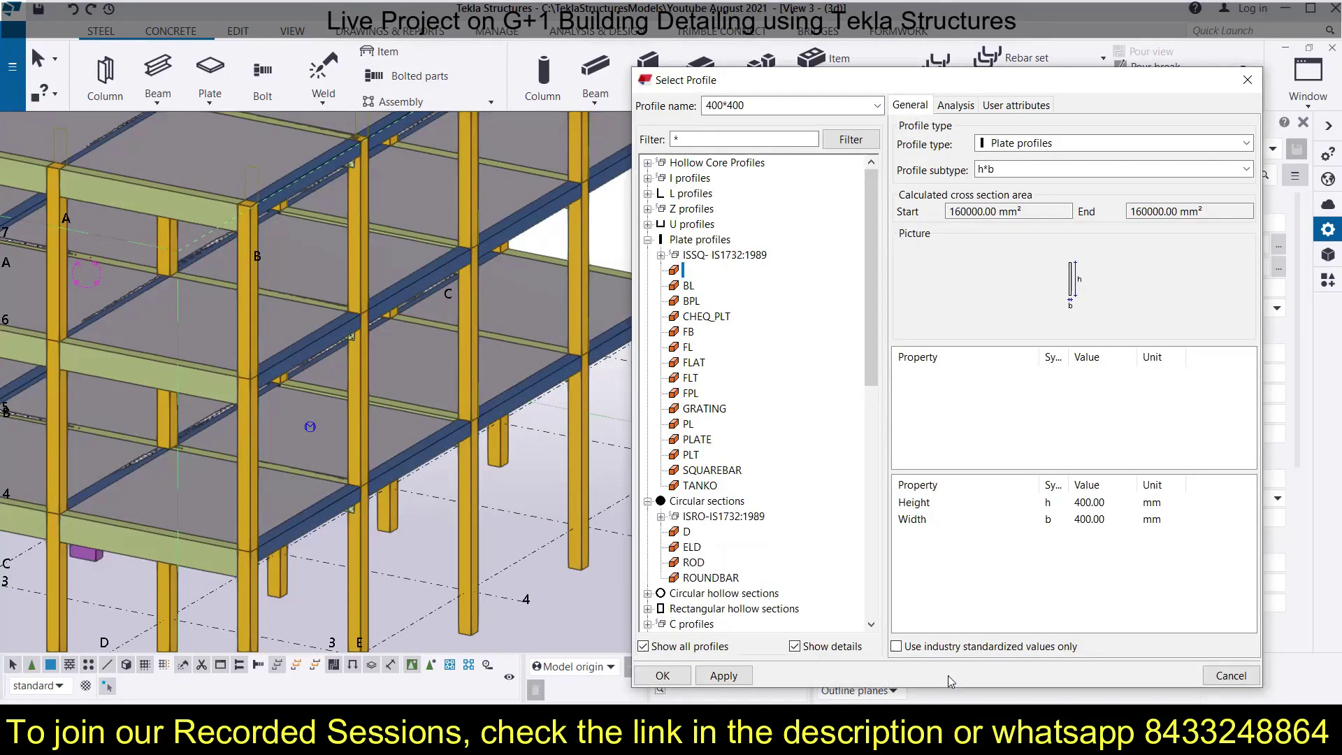
click(688, 531)
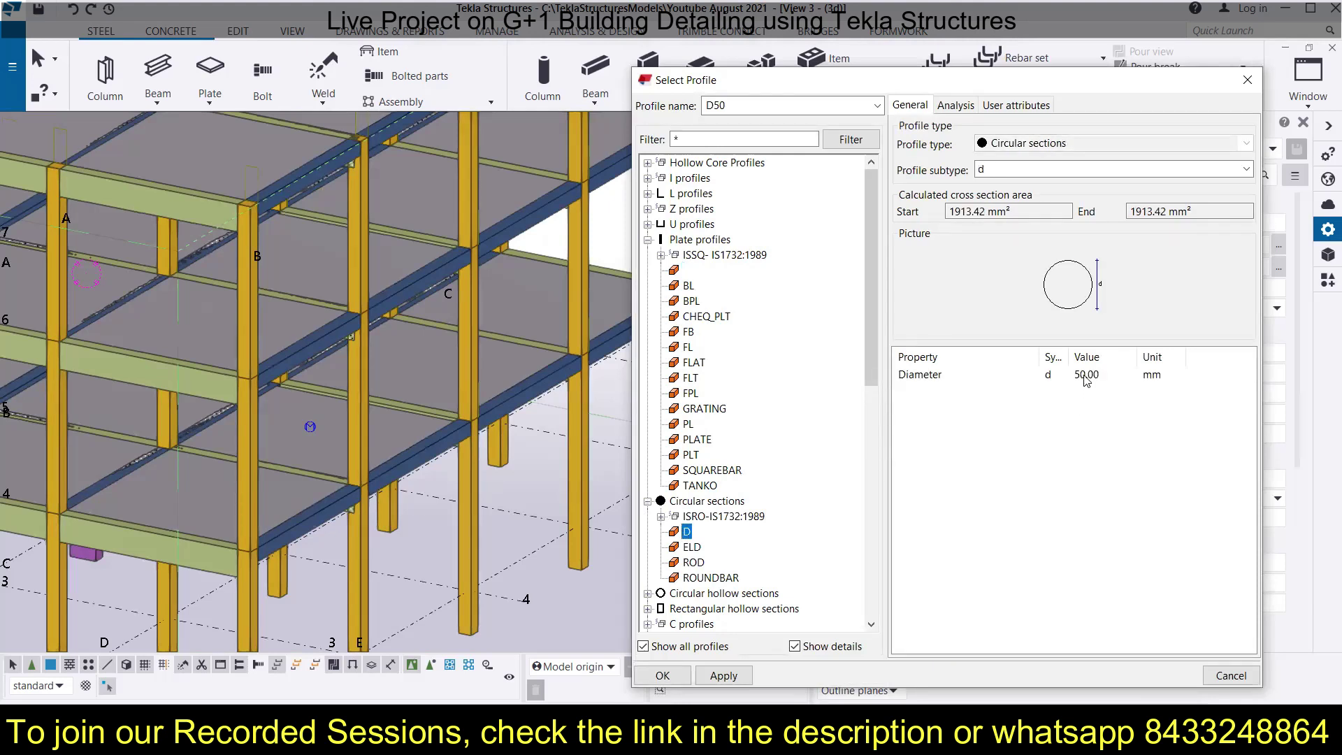
click(1086, 376)
text(0)
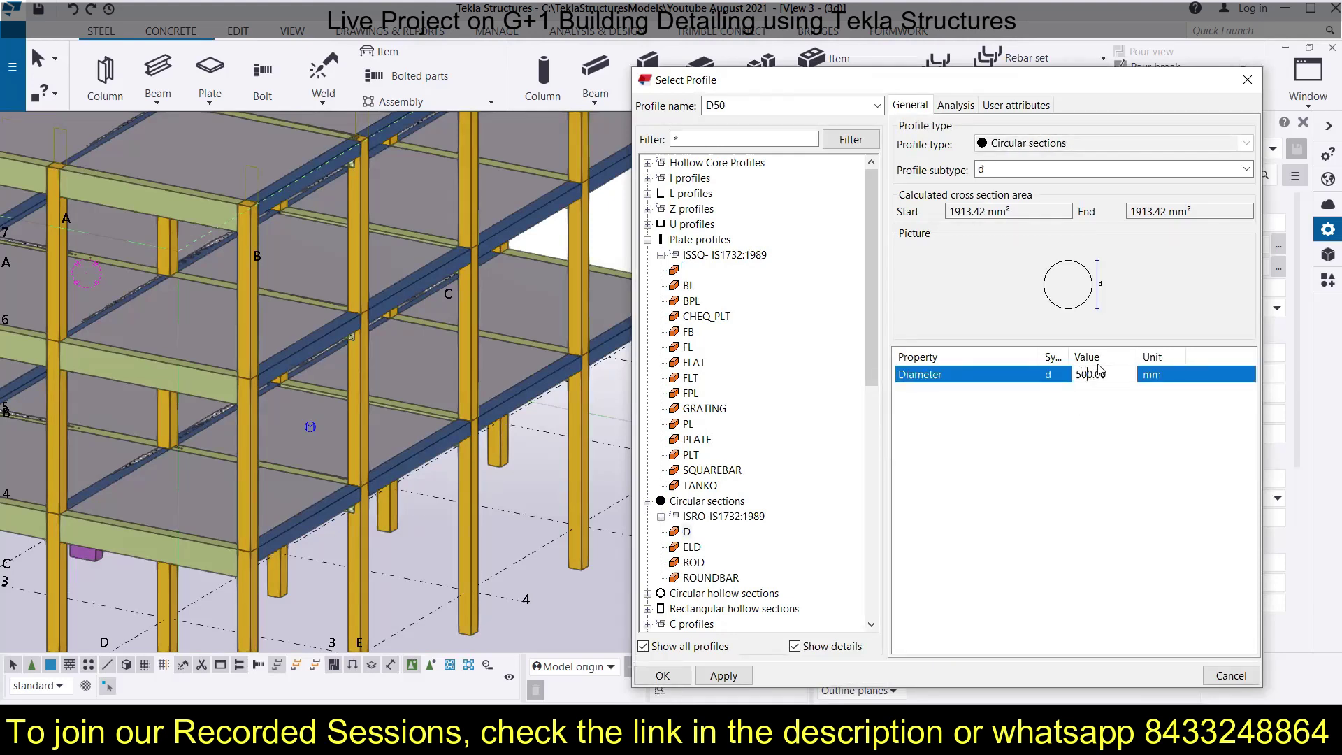
click(723, 675)
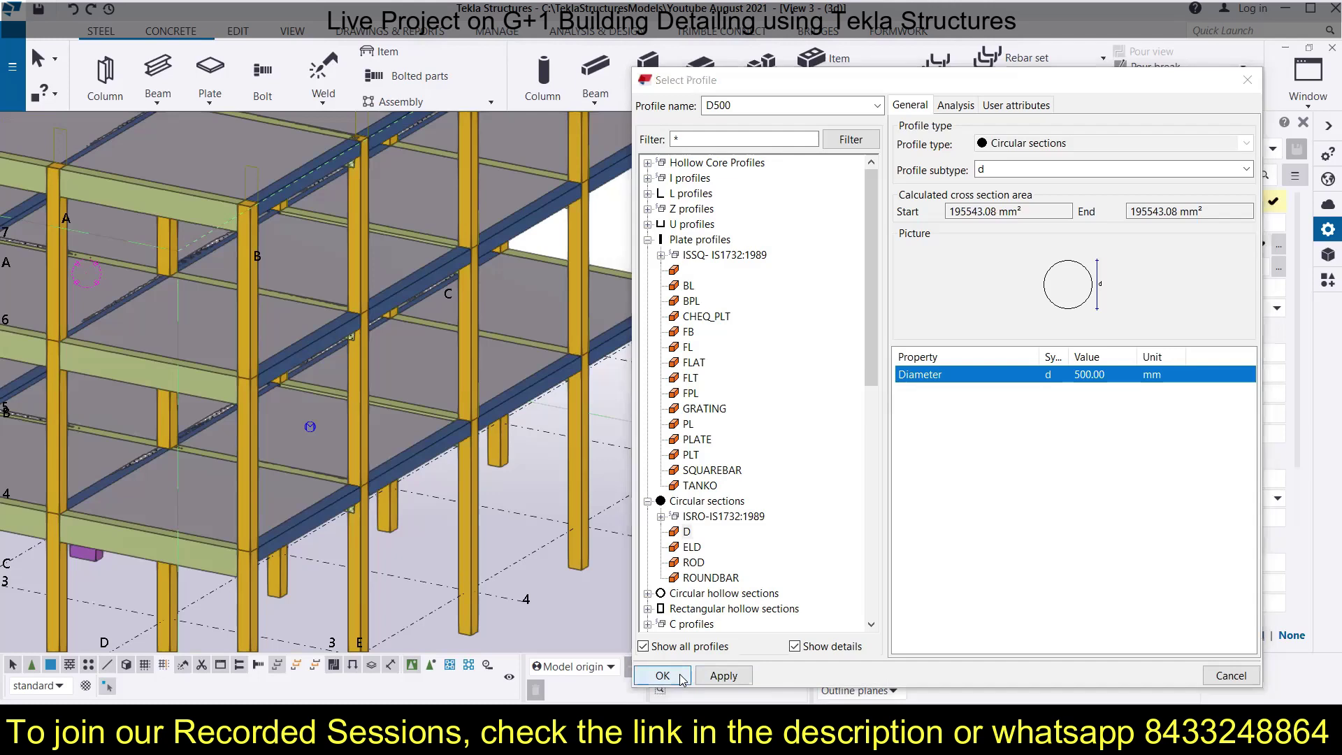
click(666, 675)
click(990, 635)
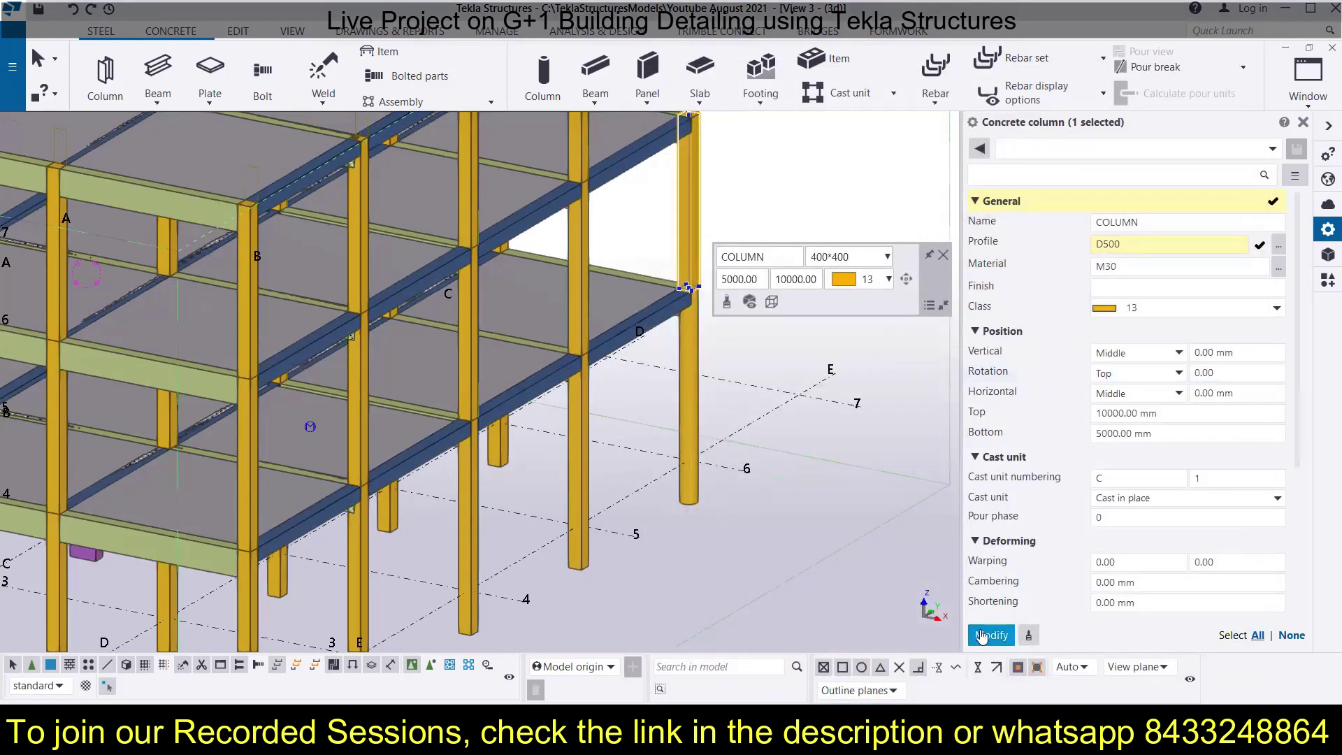
click(762, 172)
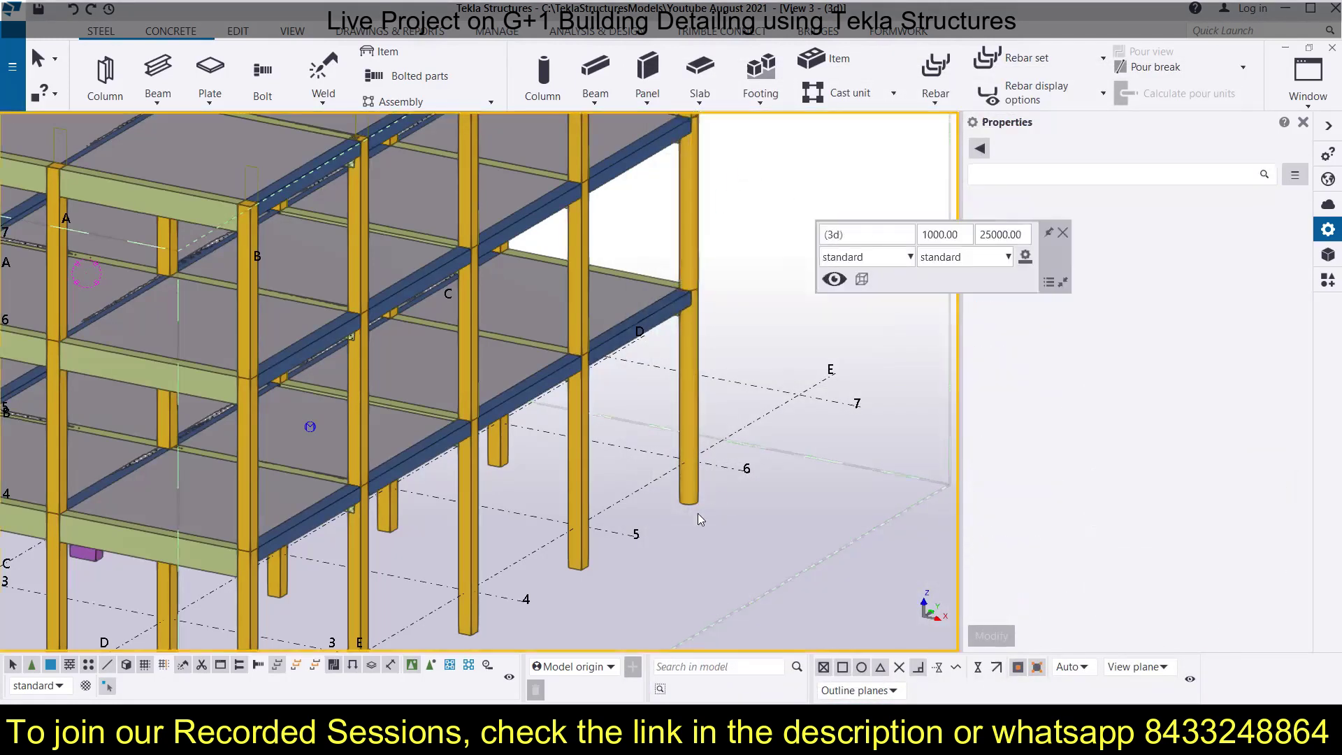
Step: Fit the 3D view's work area to the selected lower D500 column and open the Window menu
scroll(697, 482, up, 2)
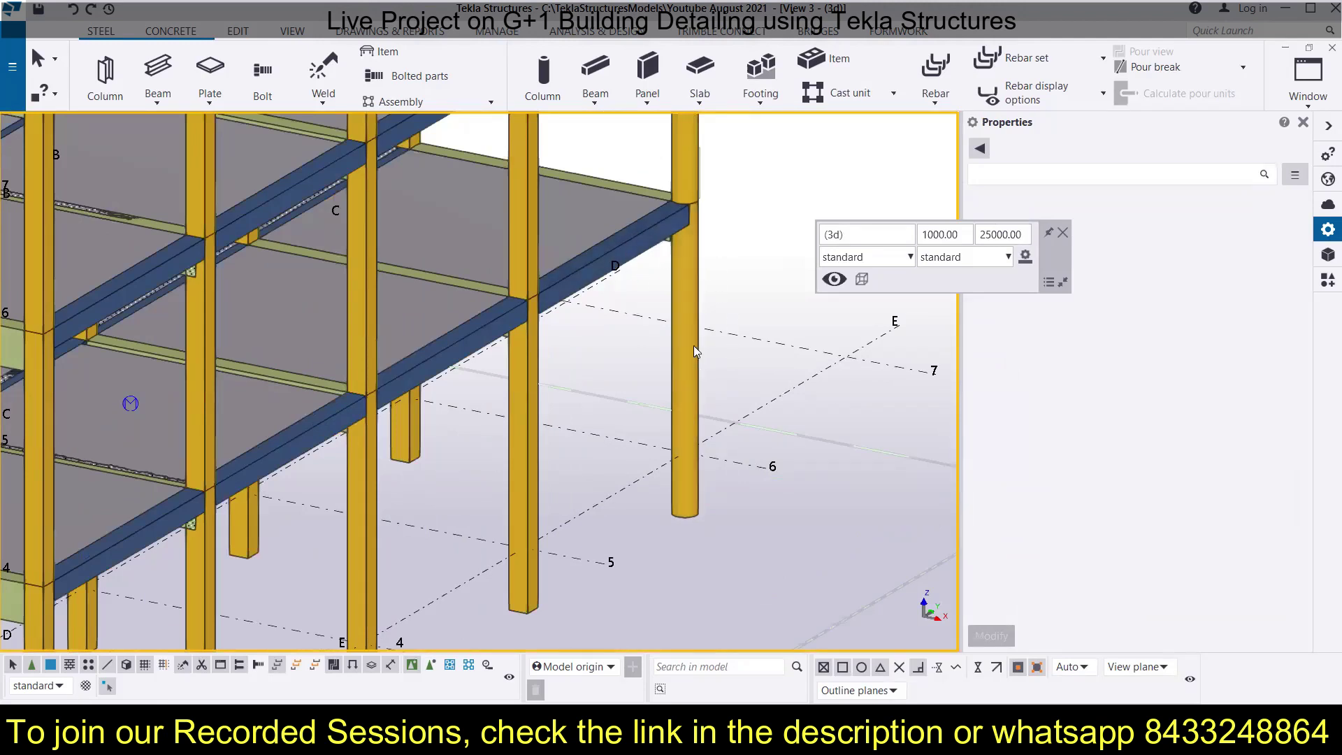
click(677, 403)
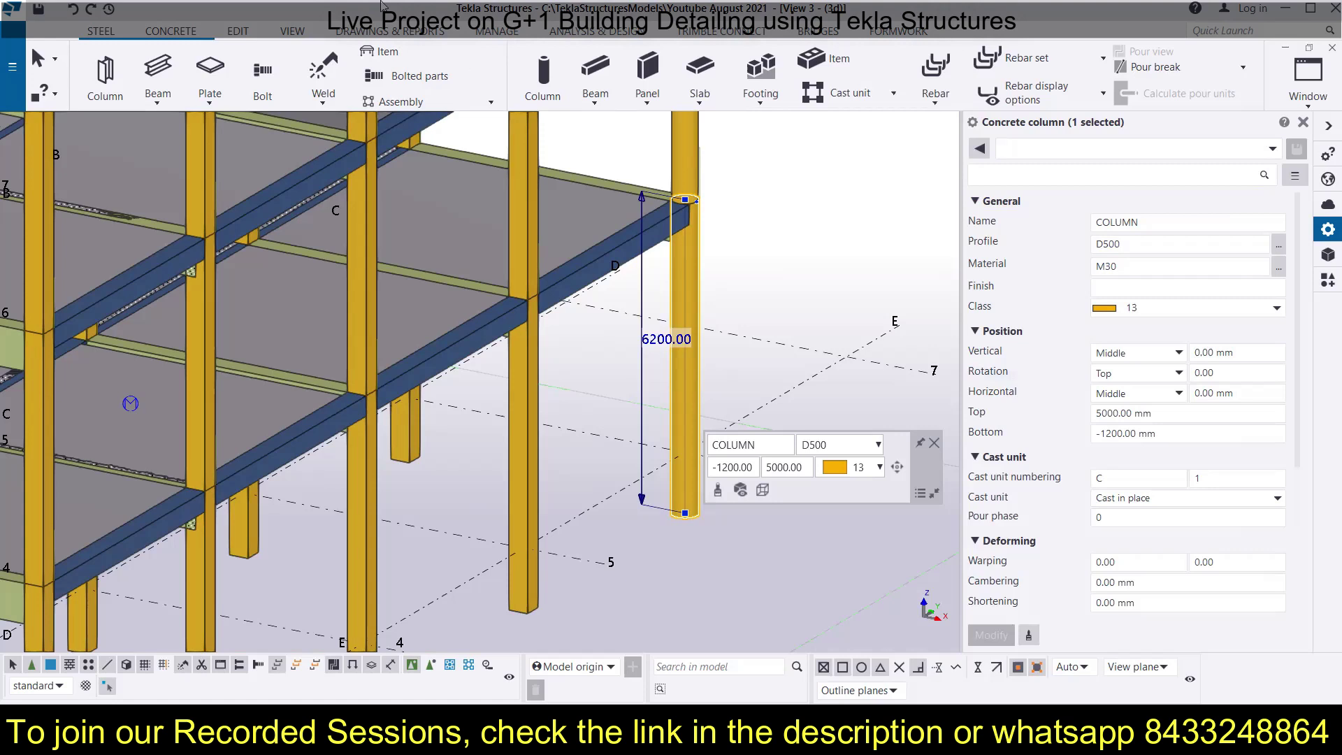
click(292, 31)
click(331, 77)
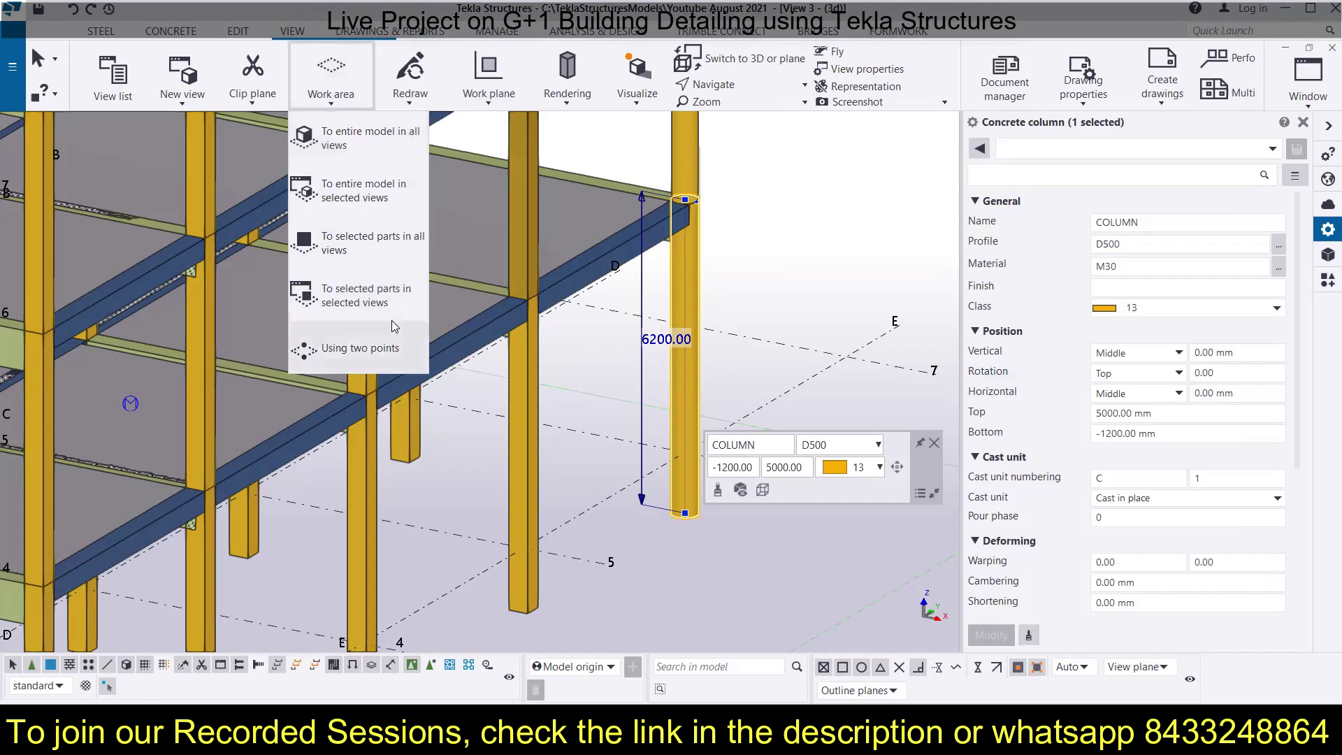
click(382, 246)
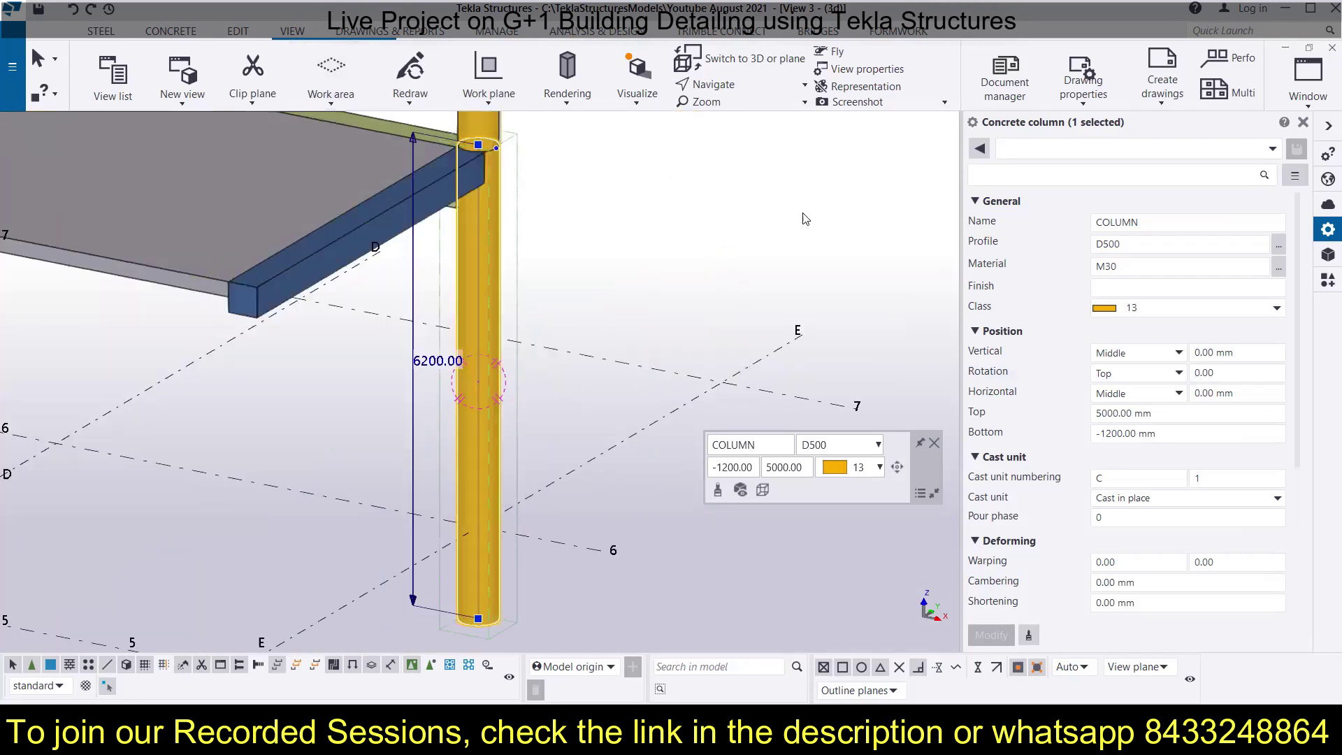
click(1308, 78)
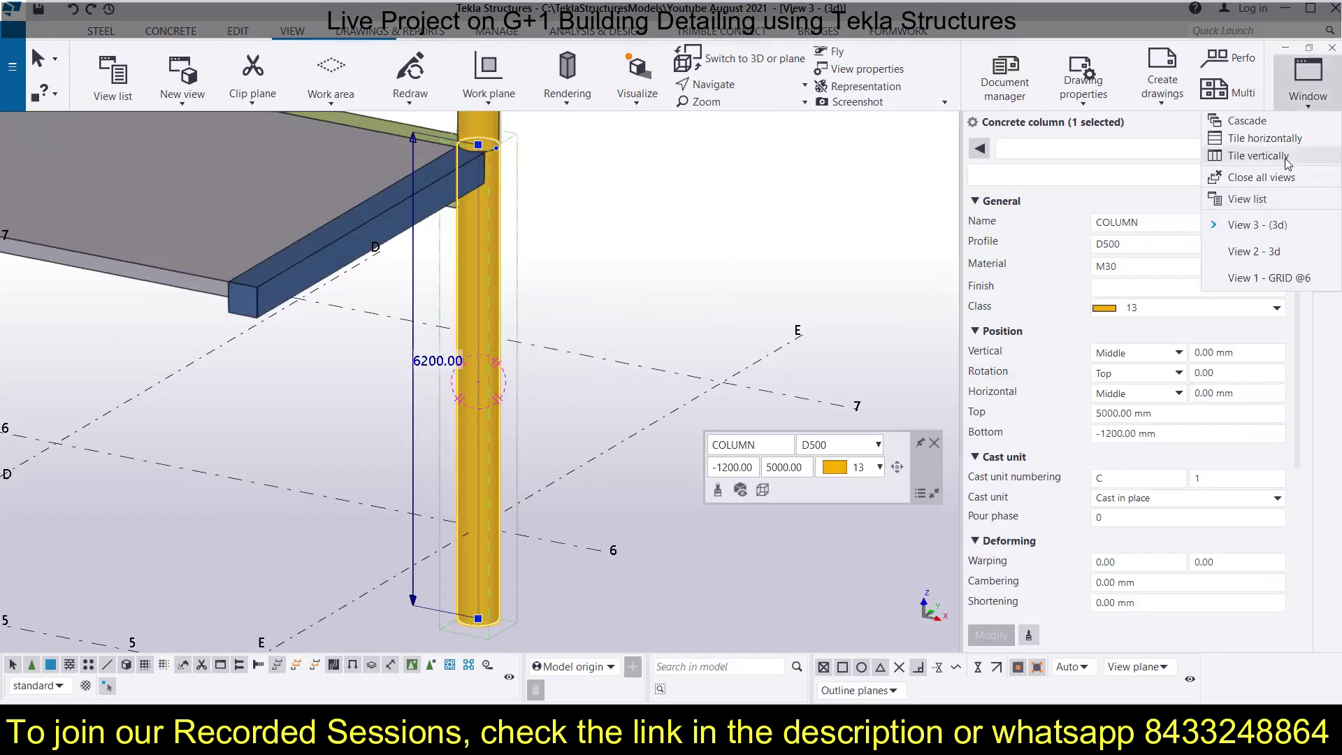
Step: Tile the three model views vertically and recentre the column, checking its 6200 length
click(1254, 157)
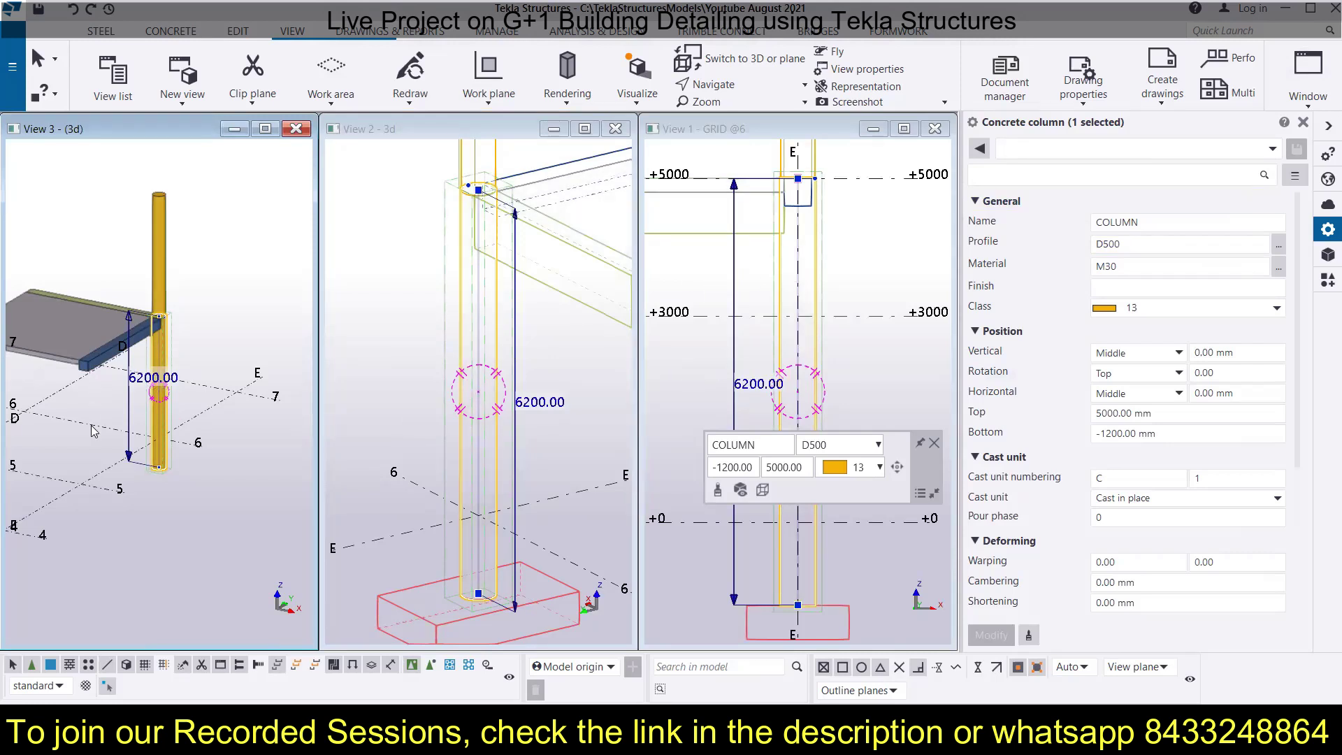
scroll(96, 430, up, 4)
middle_drag(189, 347, 160, 407)
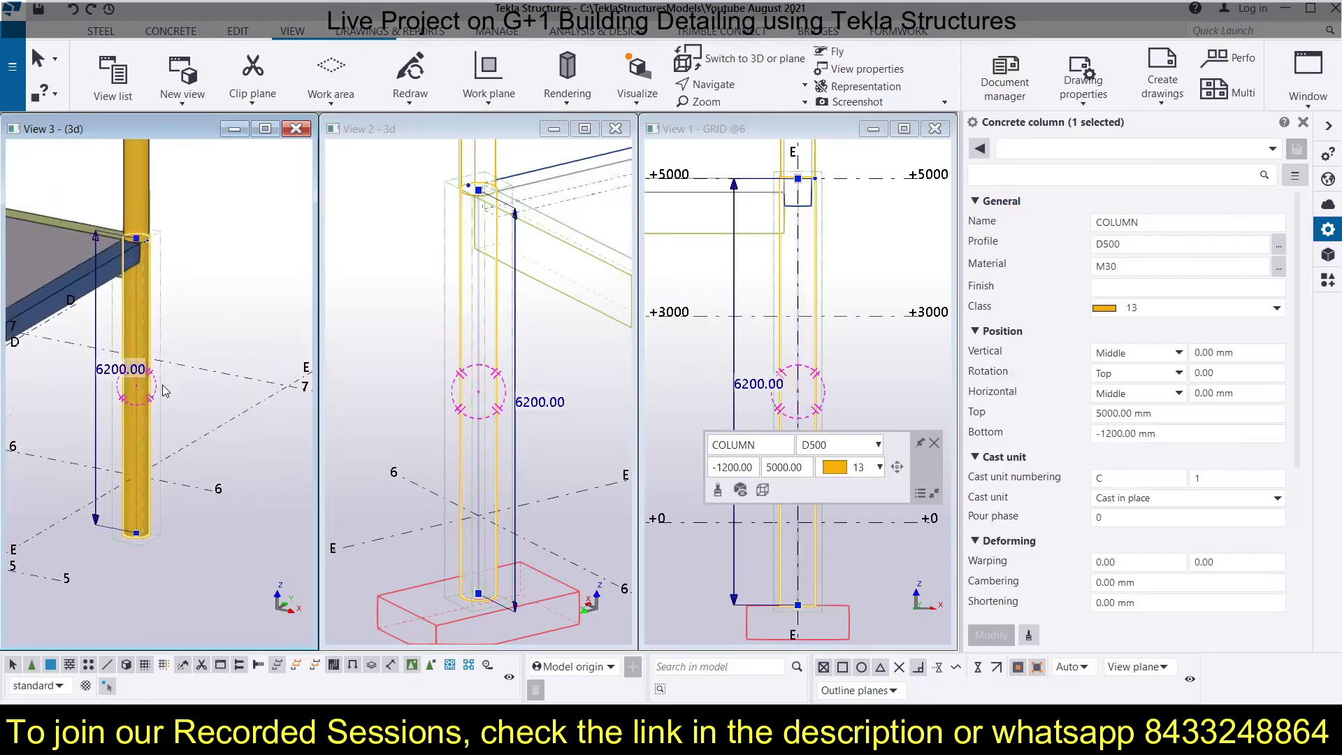
scroll(482, 325, down, 3)
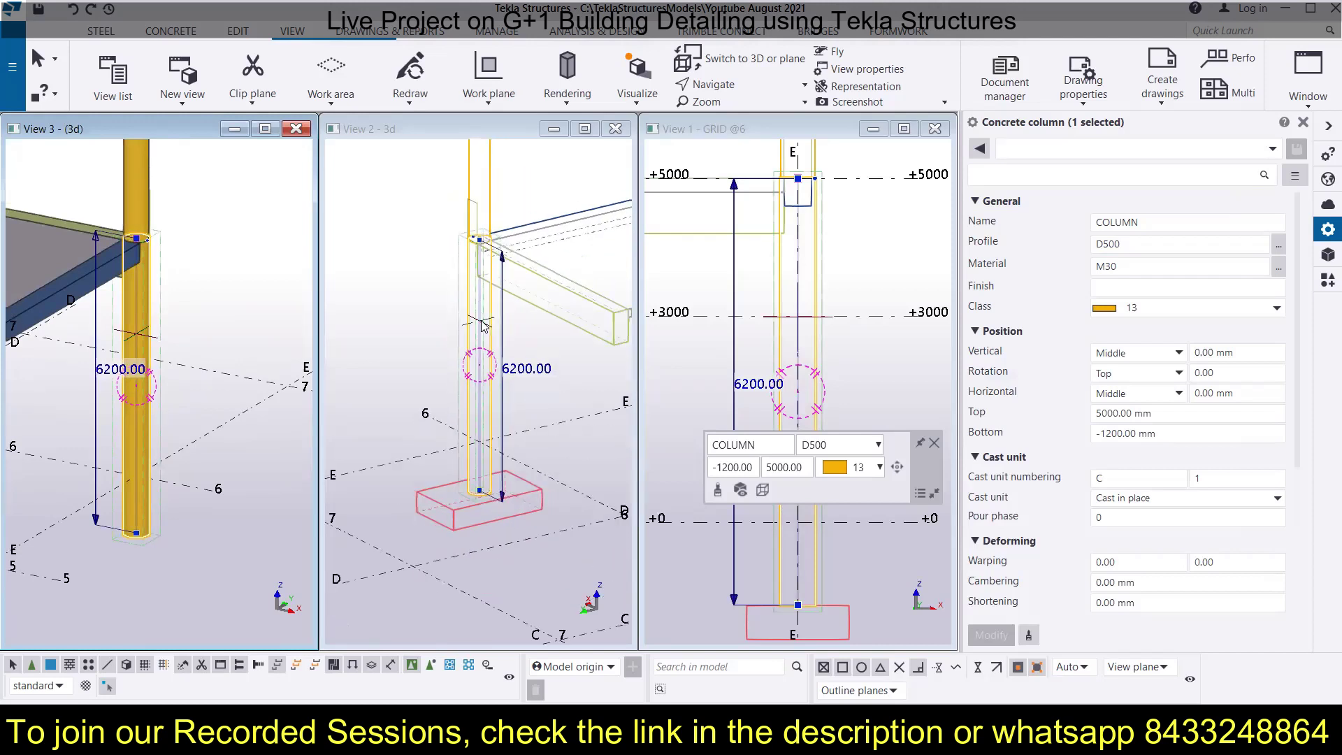
scroll(482, 325, up, 1)
scroll(841, 290, down, 3)
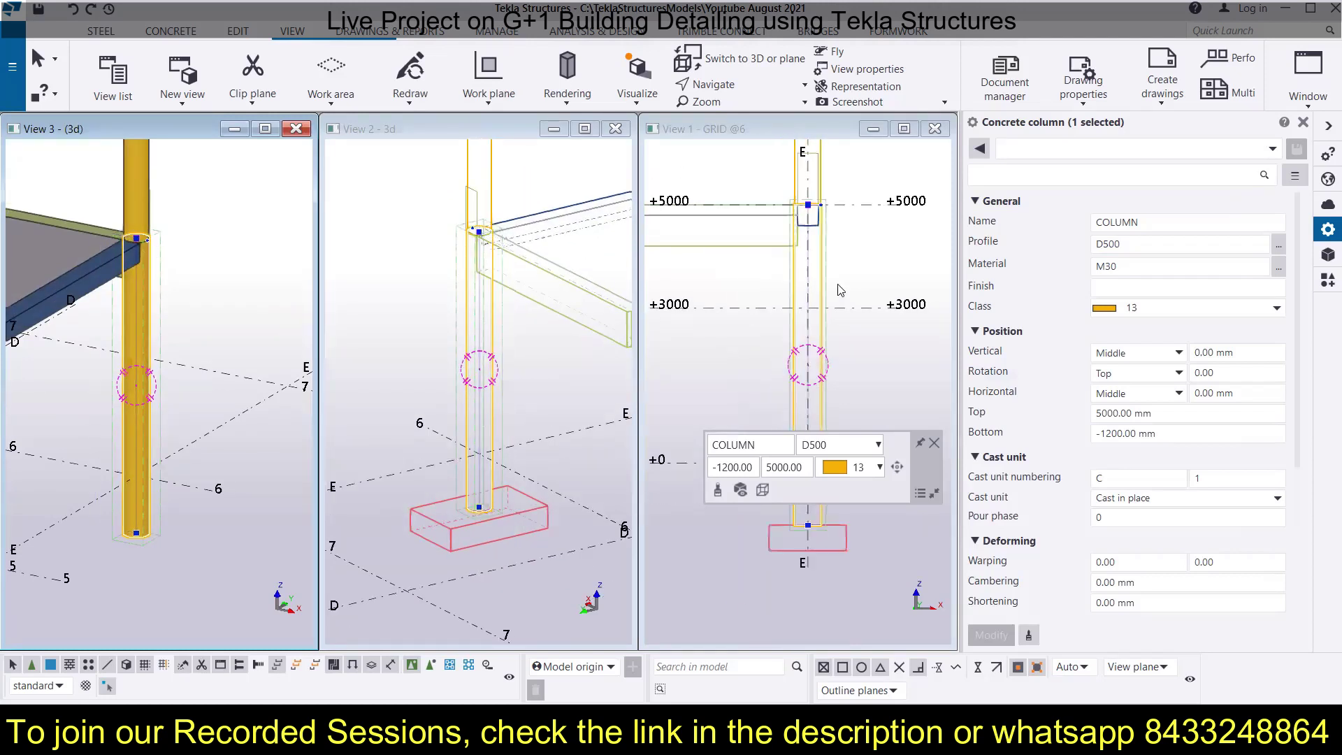
scroll(841, 290, up, 1)
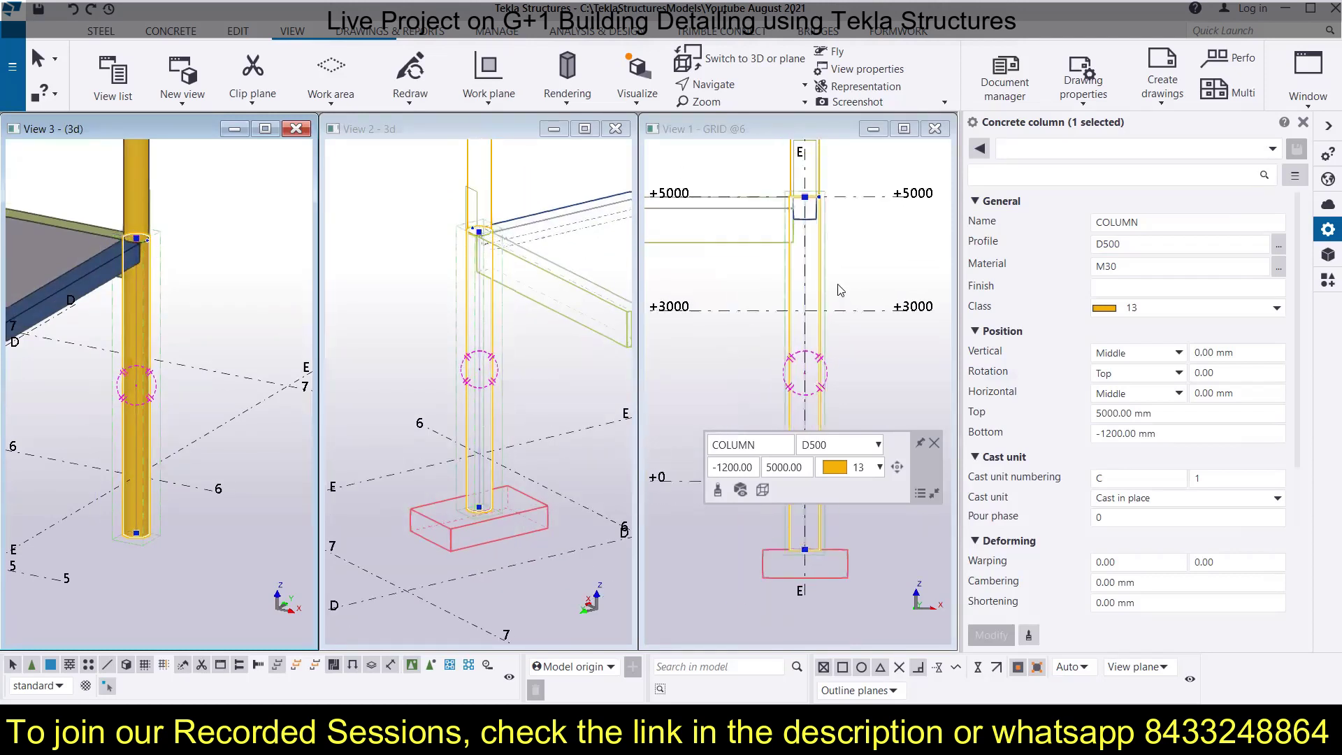
click(144, 346)
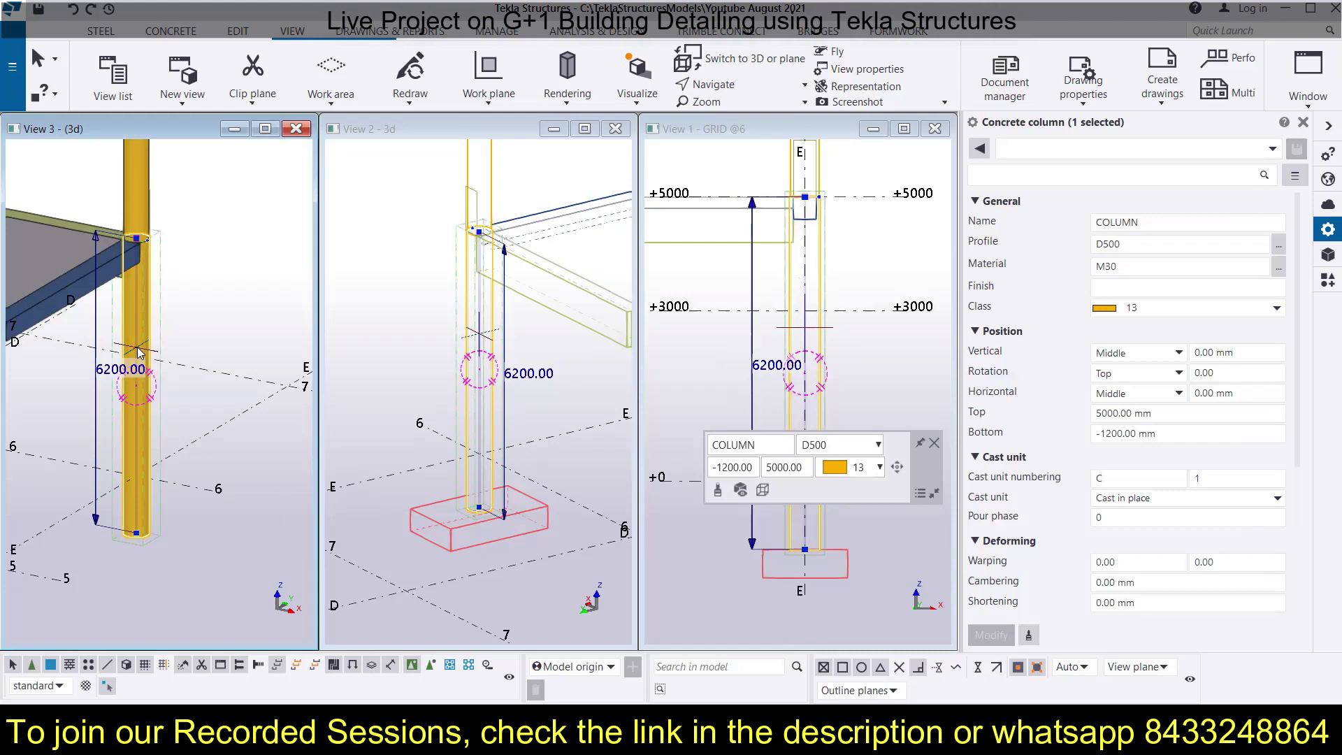
click(234, 330)
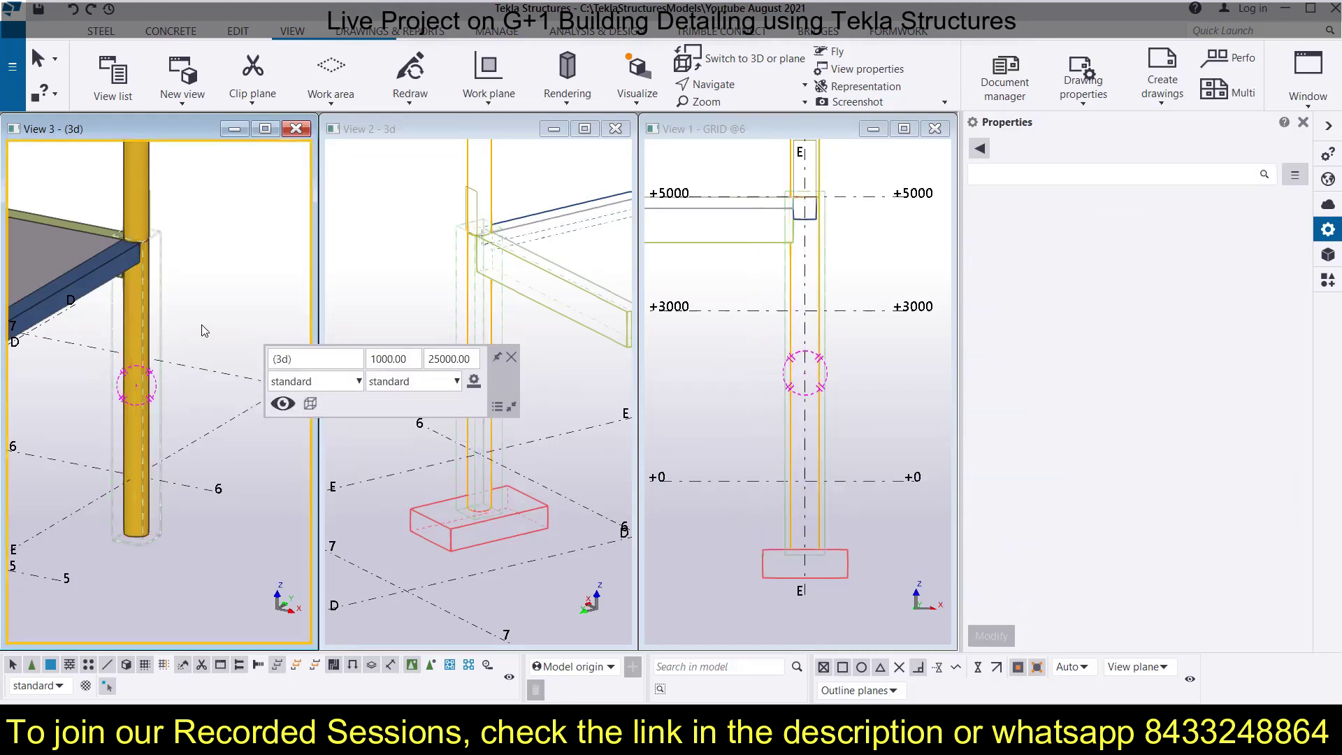
Step: Switch View 3 to a wireframe plan view looking down on the column
key(ctrl+p)
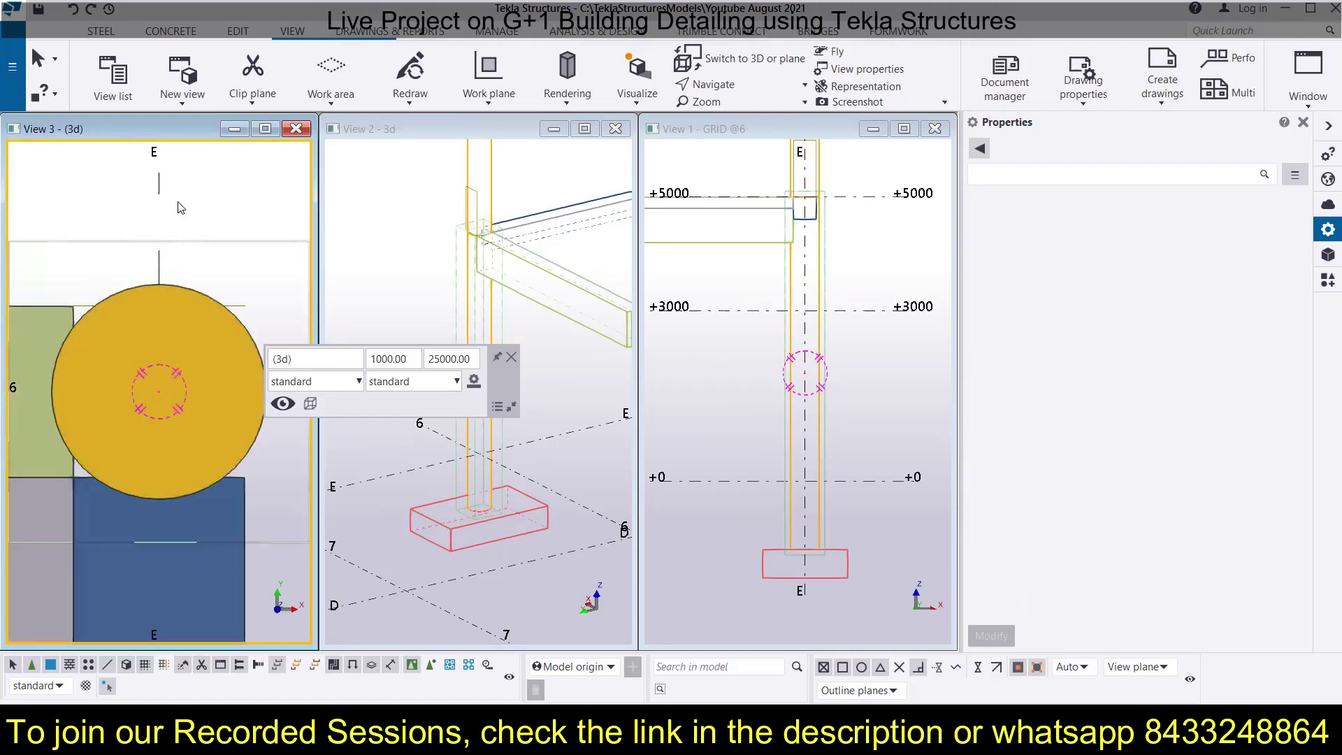
scroll(180, 193, down, 2)
scroll(534, 282, up, 3)
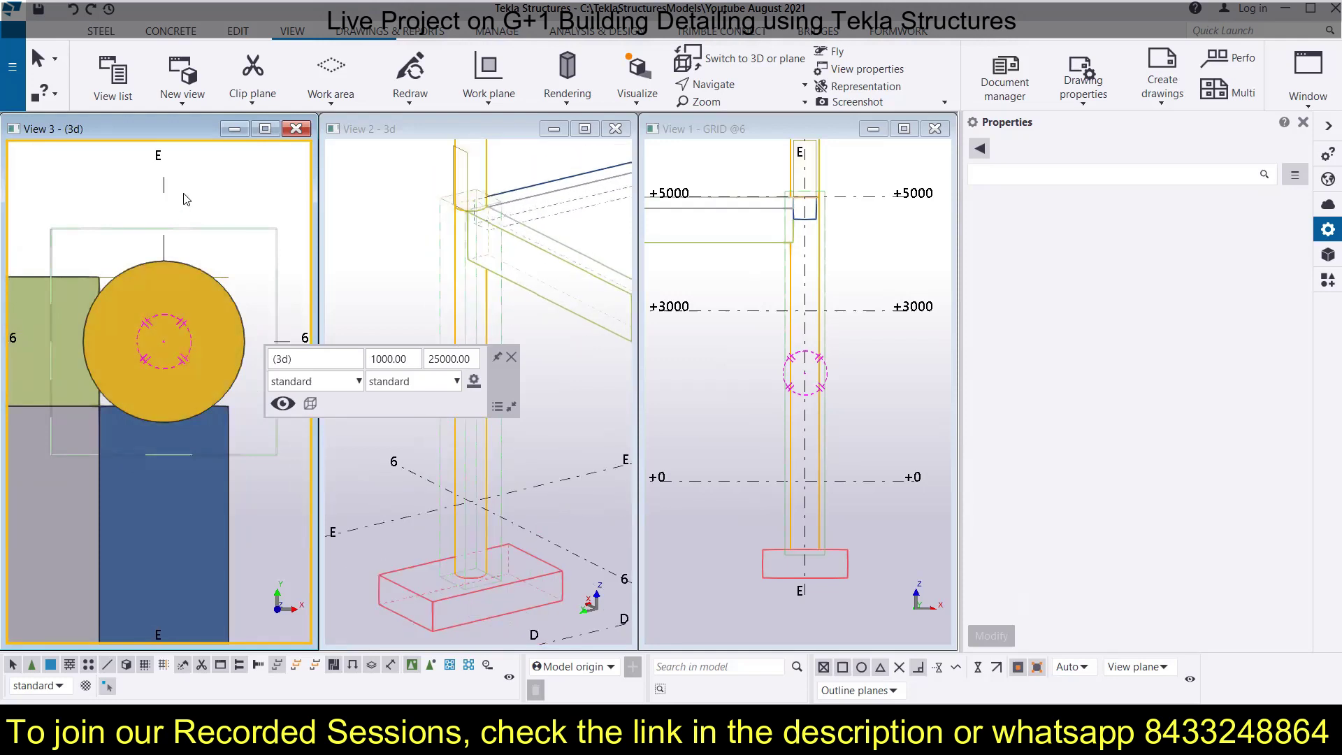
key(ctrl+1)
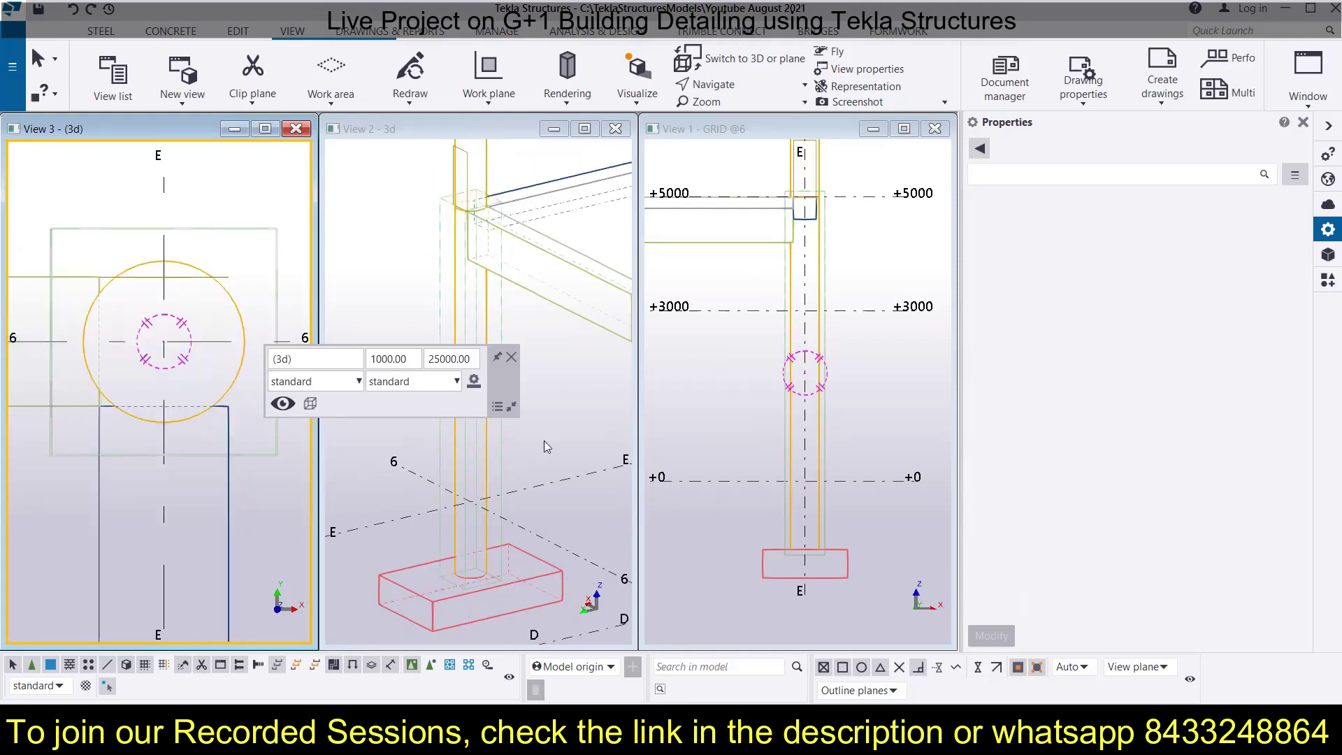
Step: Select the concrete column in the second 3D view and open the Applications & components catalog search
click(487, 475)
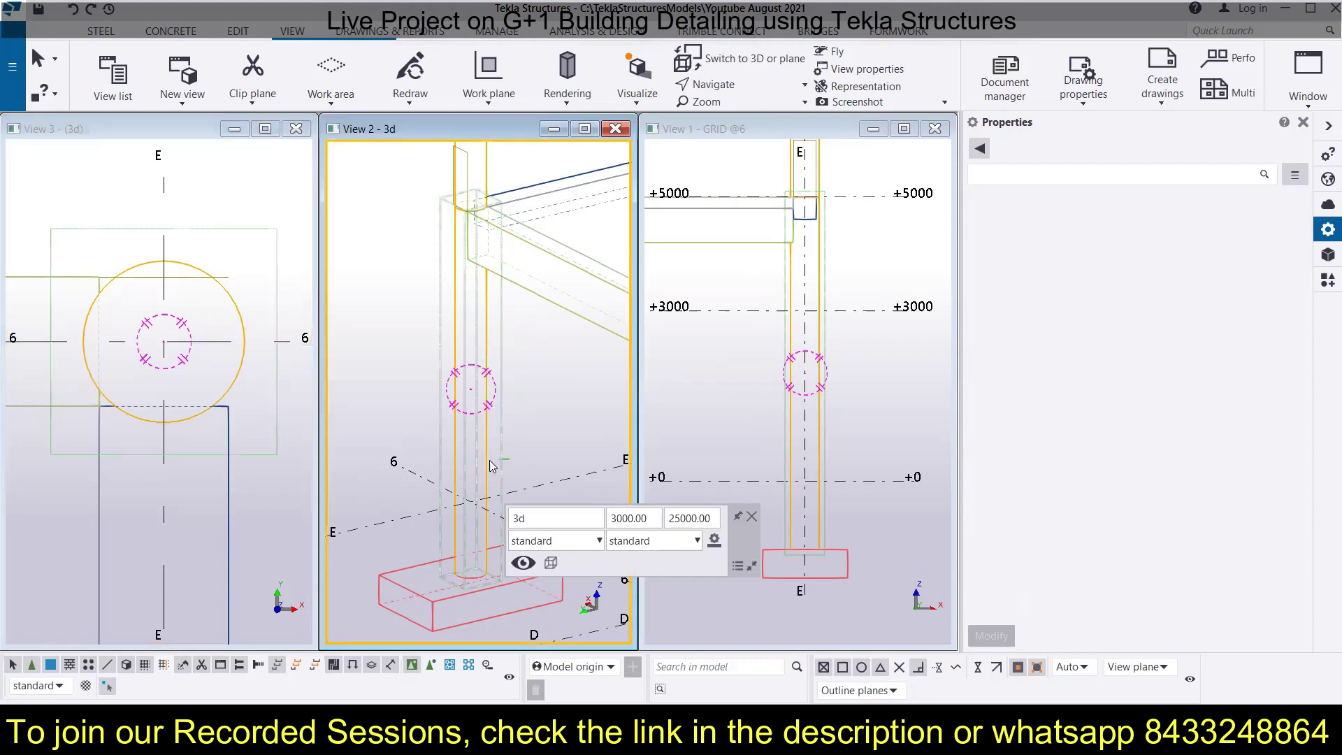
click(484, 460)
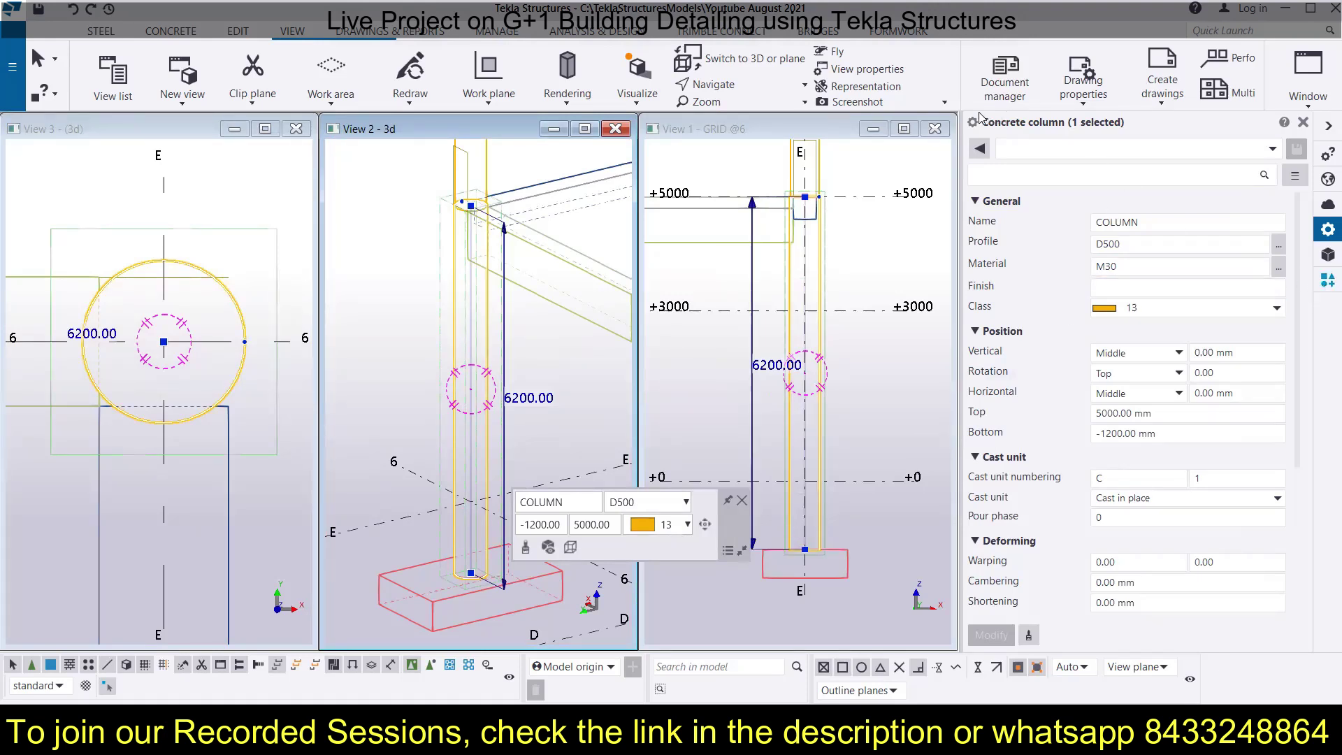
key(ctrl+f)
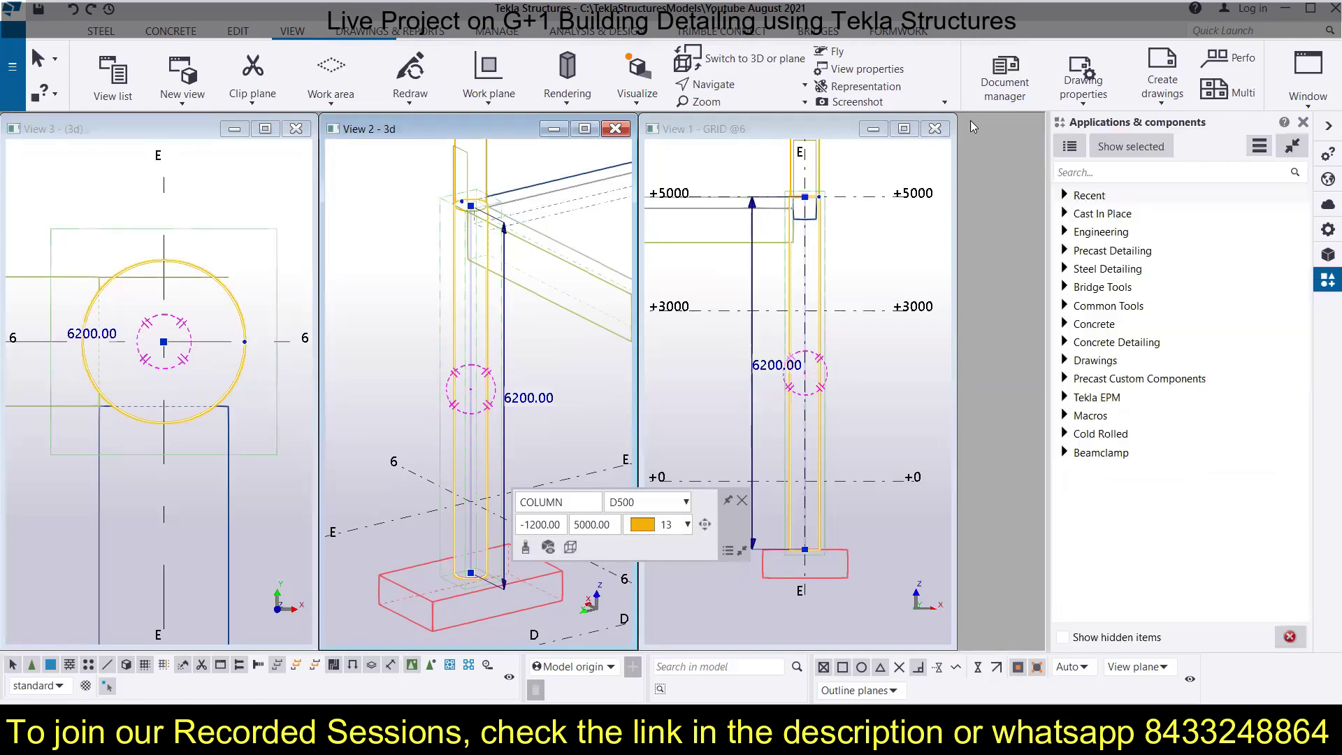
click(1120, 173)
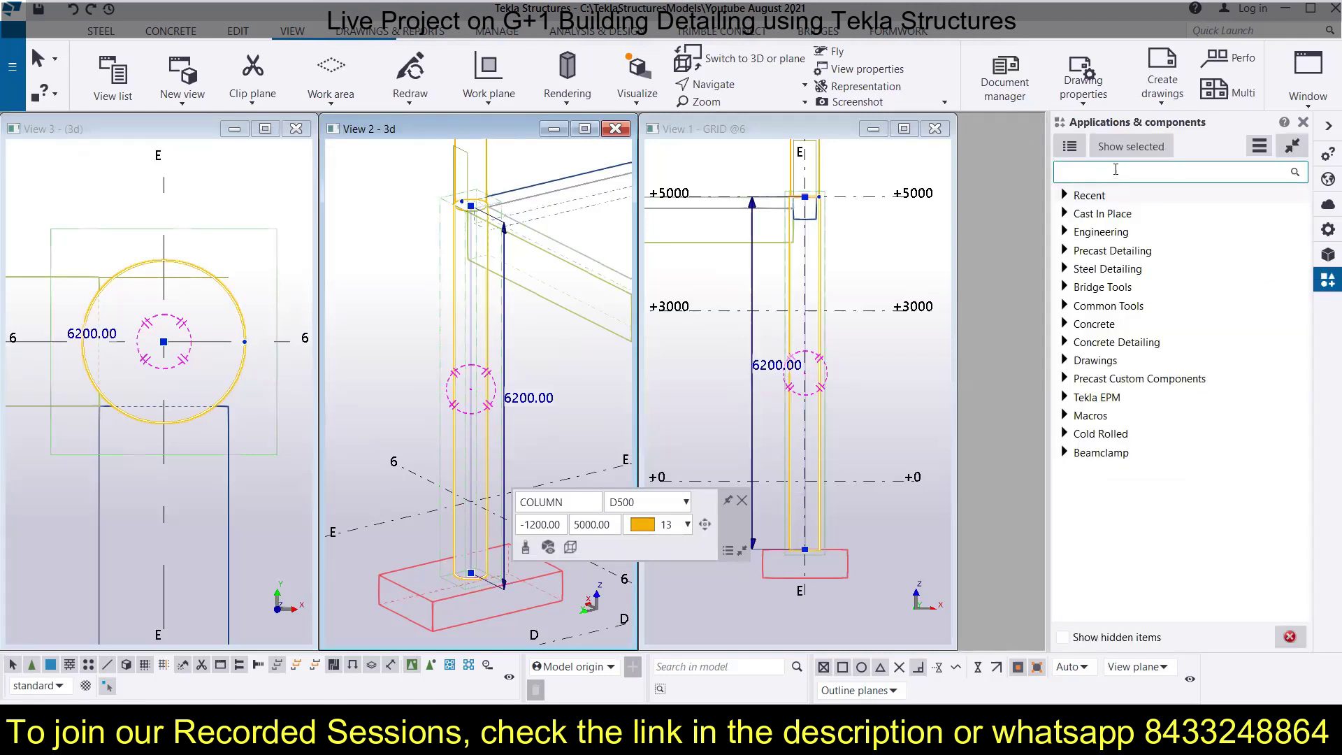
Step: Search the catalog for 57 and pick Columns - automated reinforcement layout (57)
text(57)
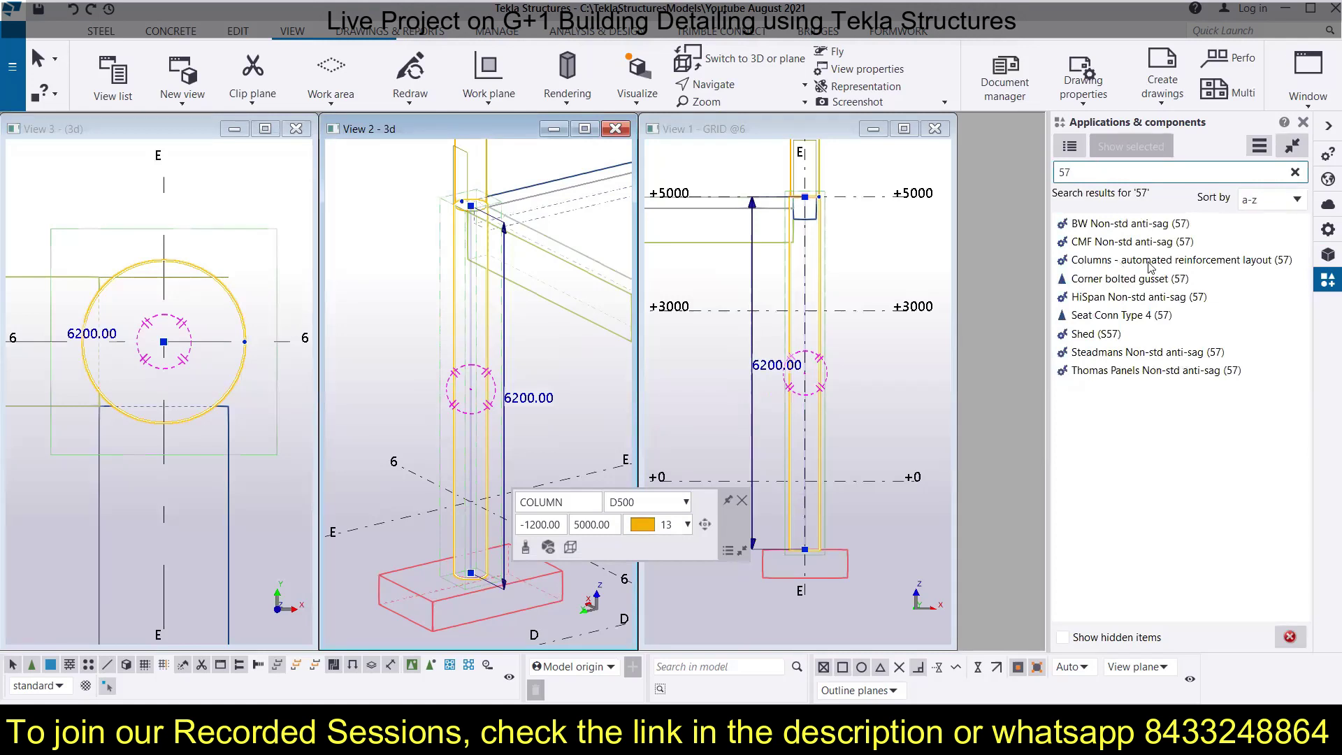
click(1251, 262)
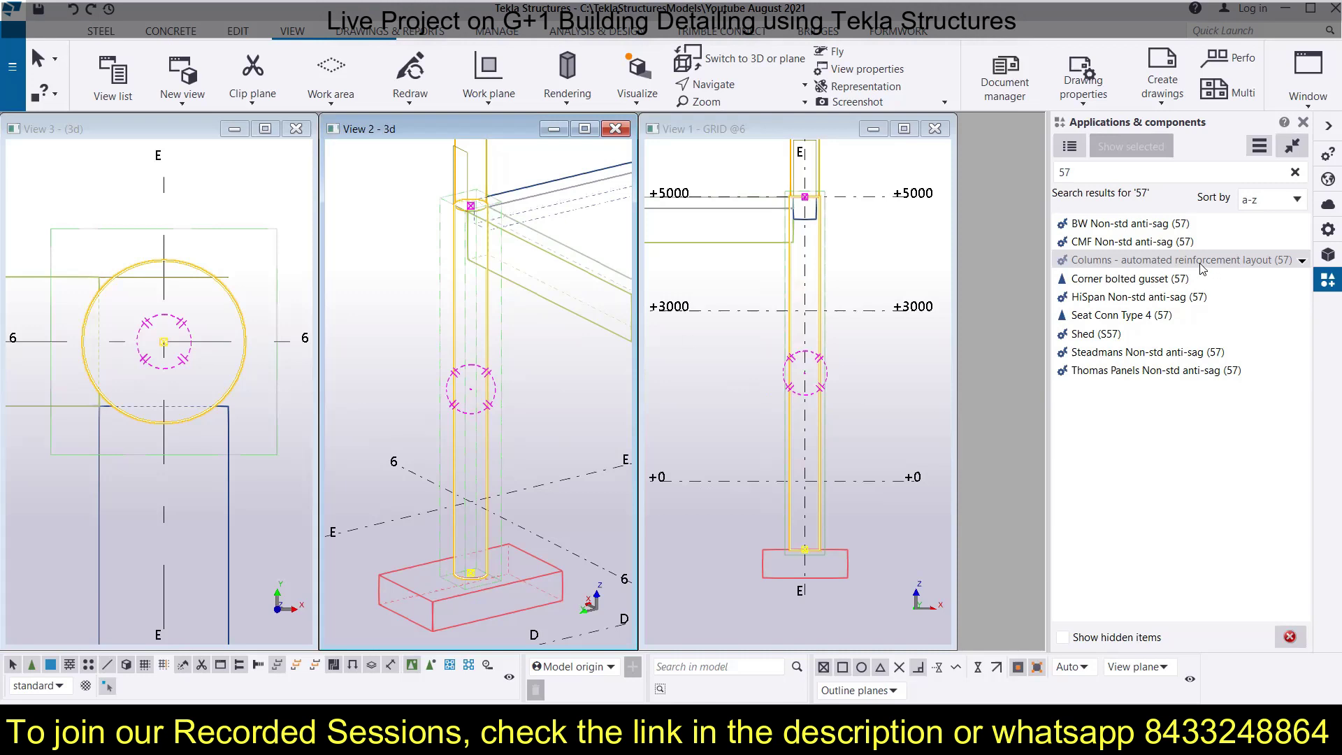
Step: In component 57's Circular column tab, set 10 main bars of size 16 Fe500 and choose size-8 ties
double_click(1162, 261)
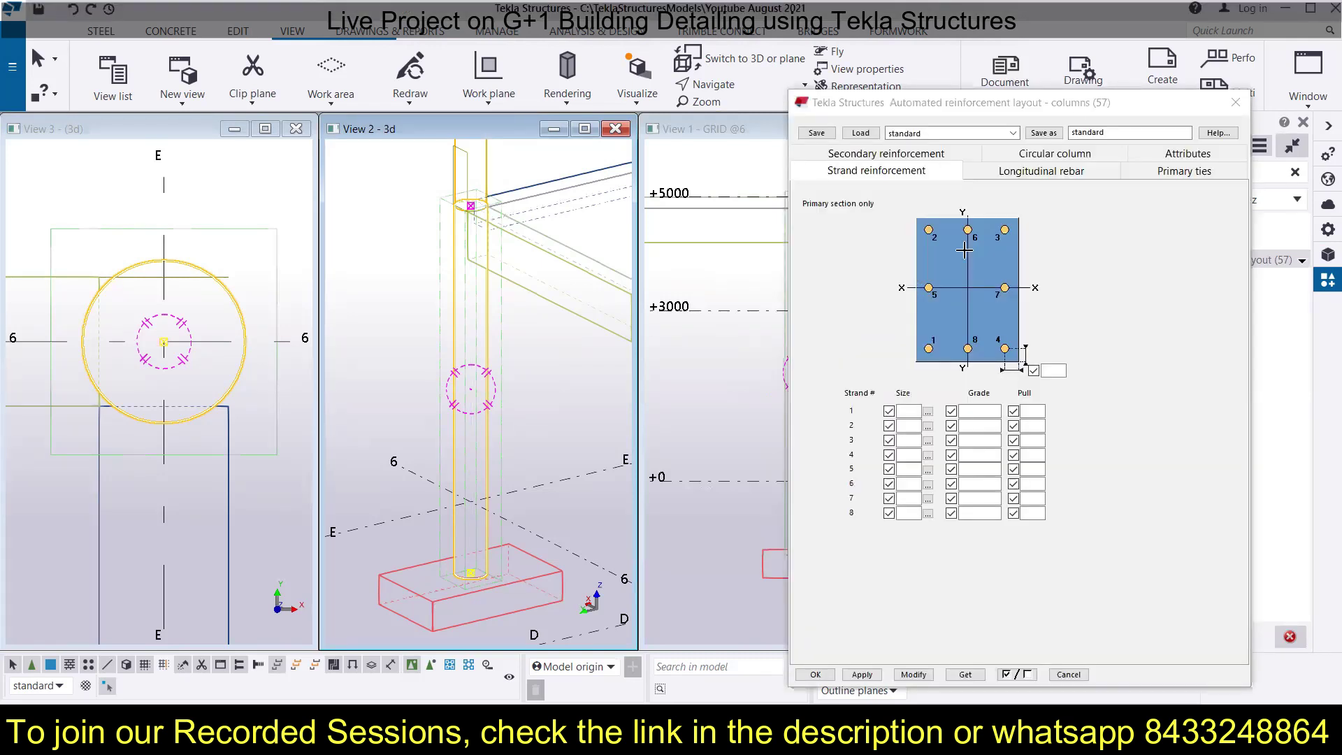
click(1061, 157)
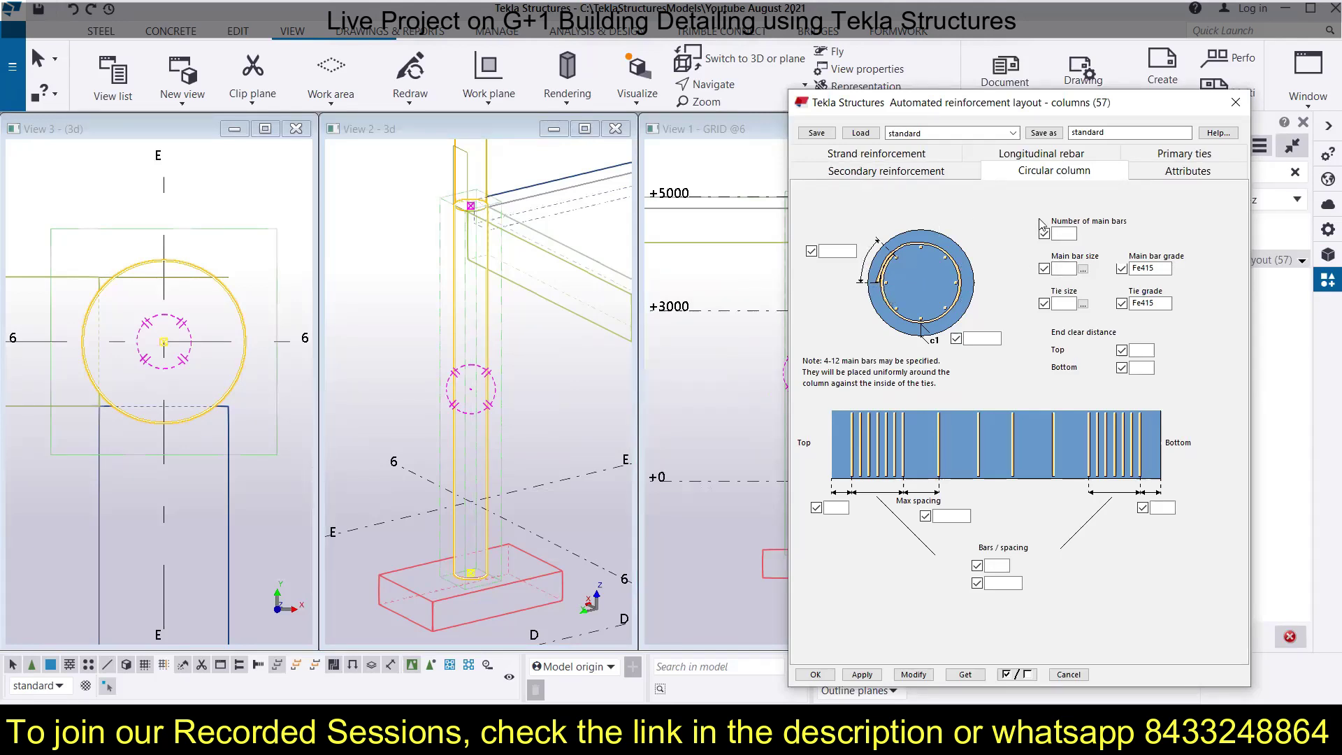
click(1060, 234)
click(1064, 271)
click(1083, 270)
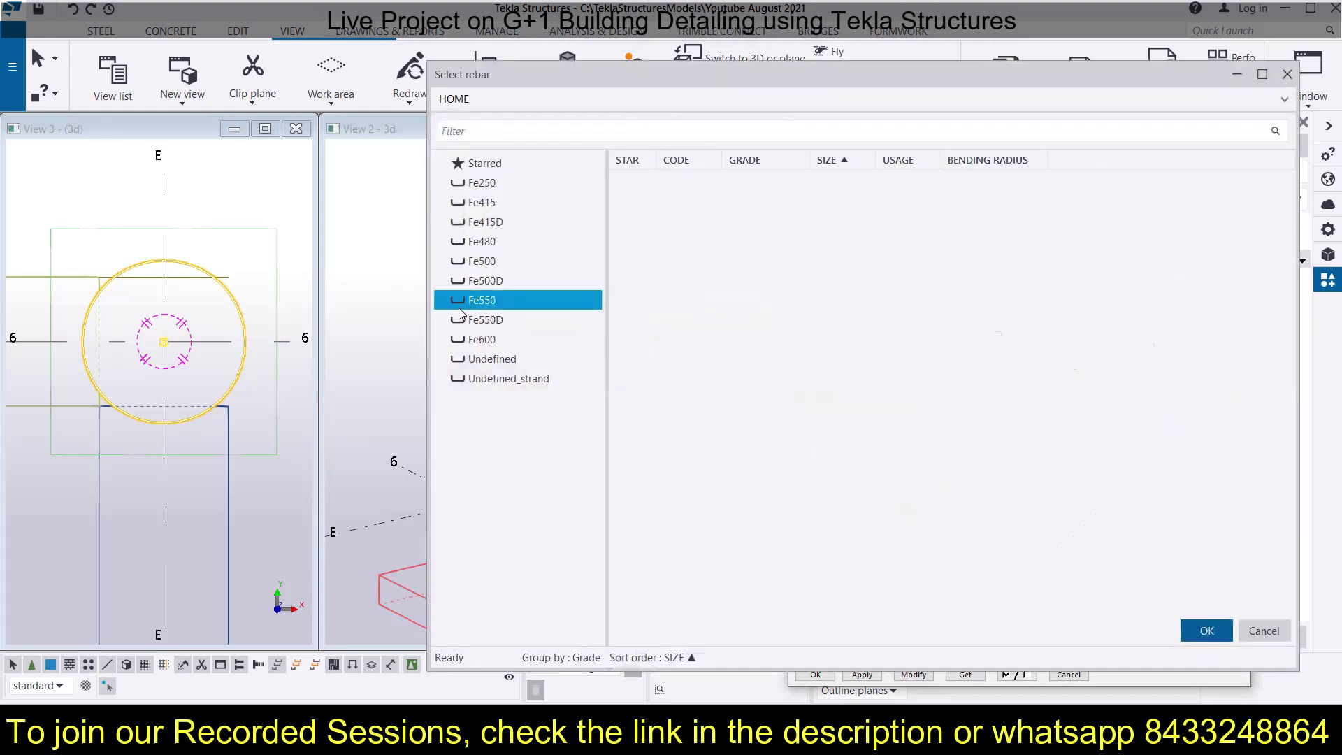
click(488, 261)
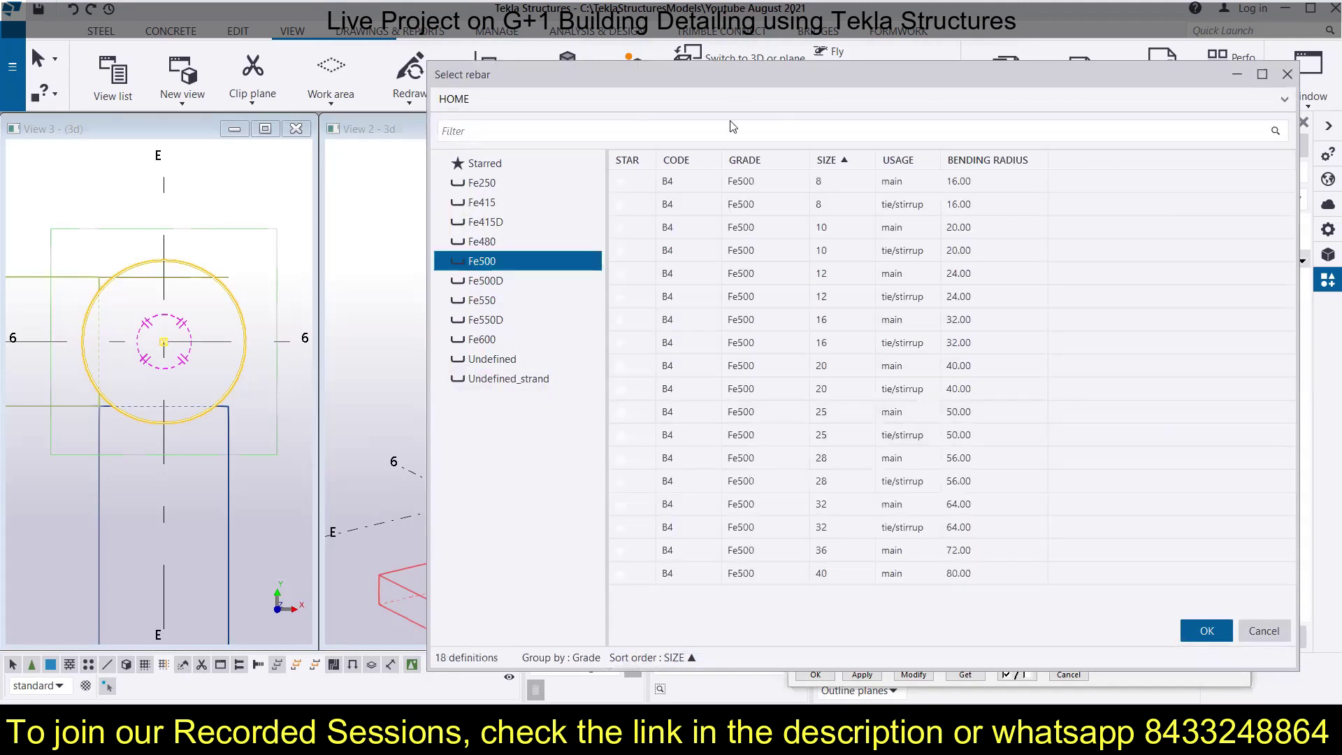
click(827, 322)
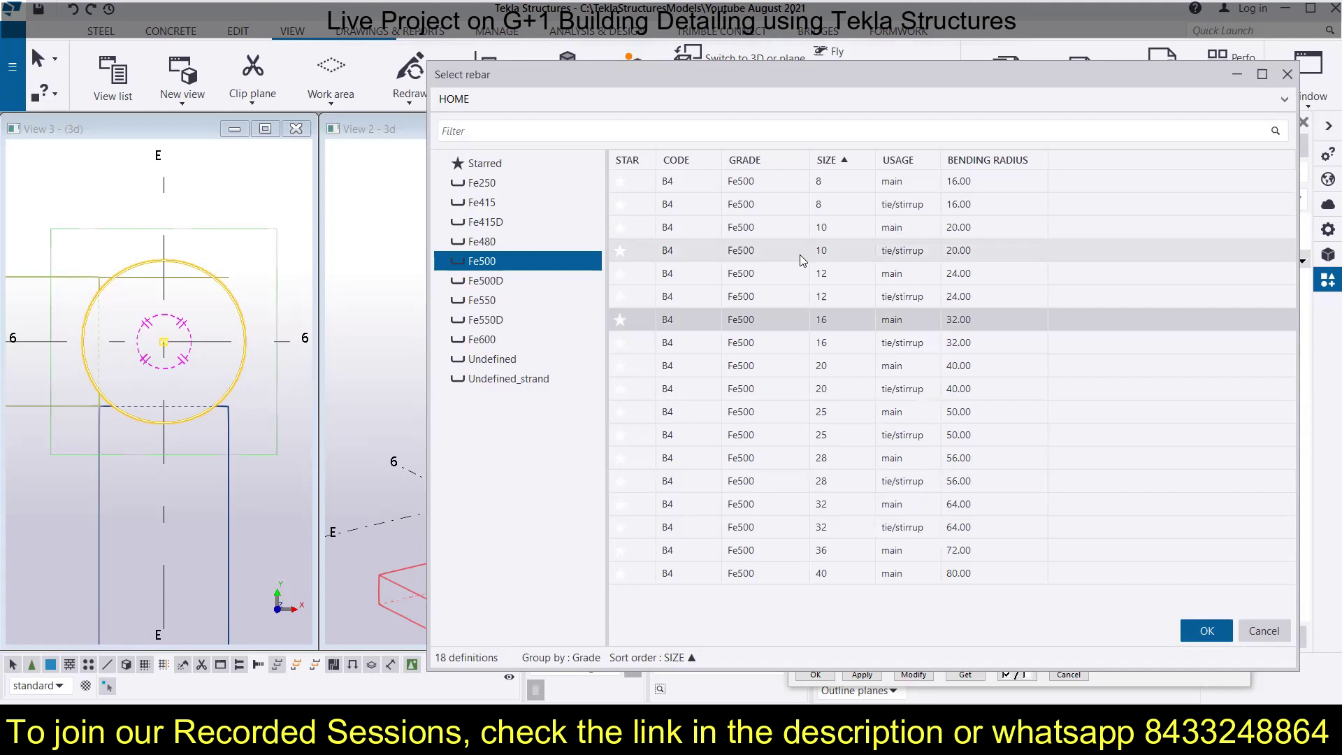
click(1191, 633)
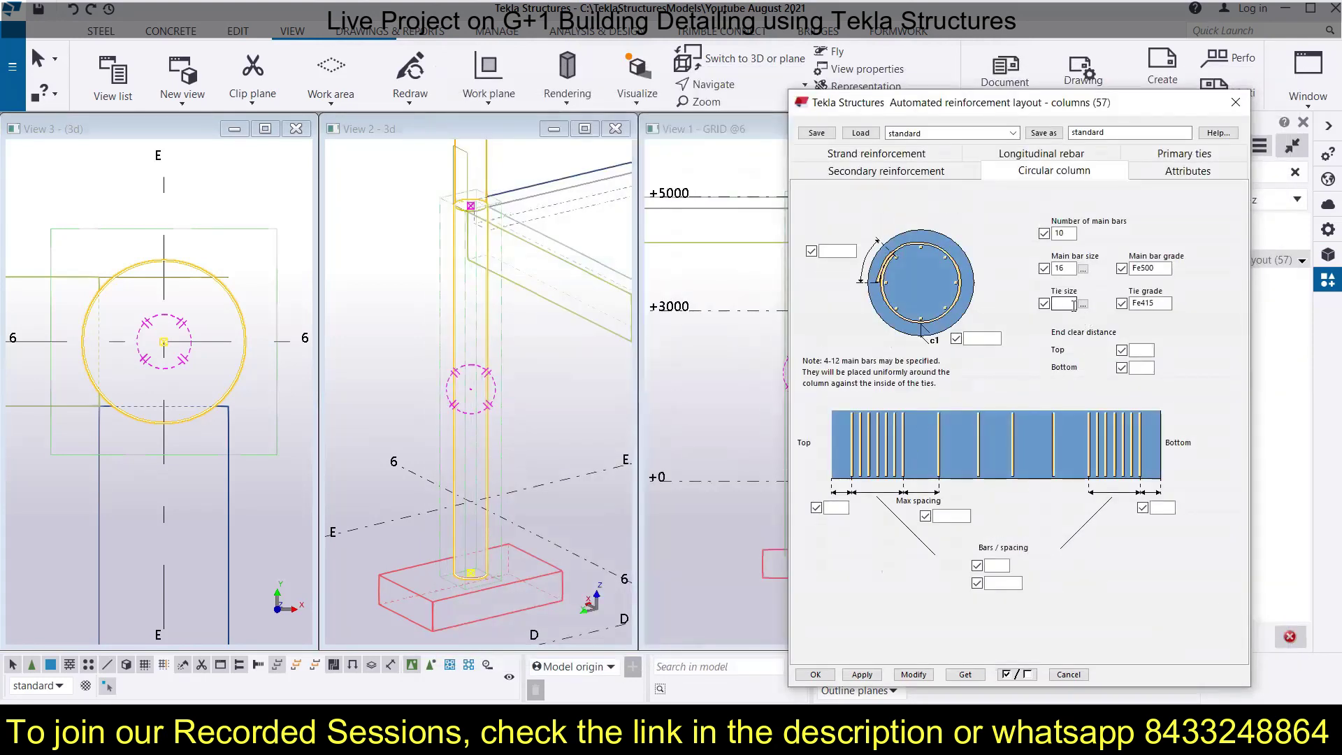
click(1083, 304)
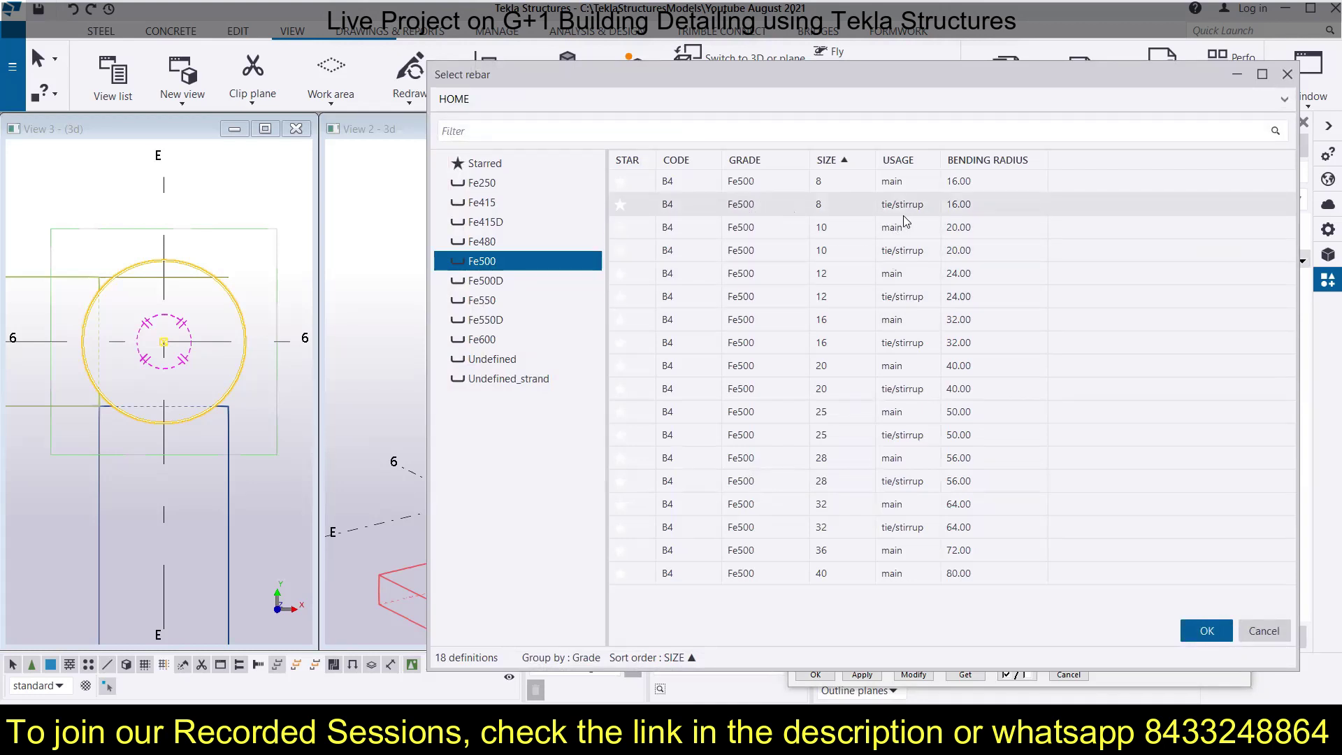
click(820, 214)
Step: Confirm size-8 Fe500 ties, set cover c1 to 40, modify, and apply the layout to the column
click(1207, 630)
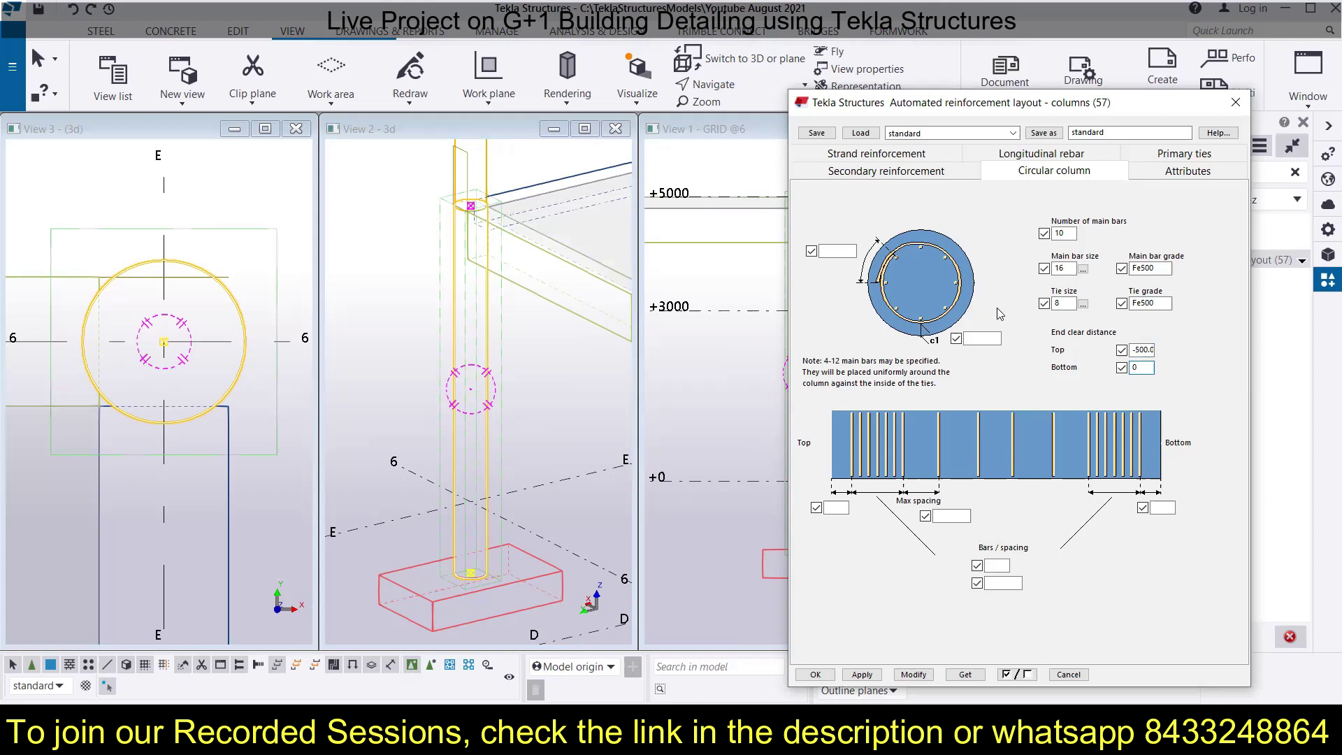
click(968, 339)
text(40)
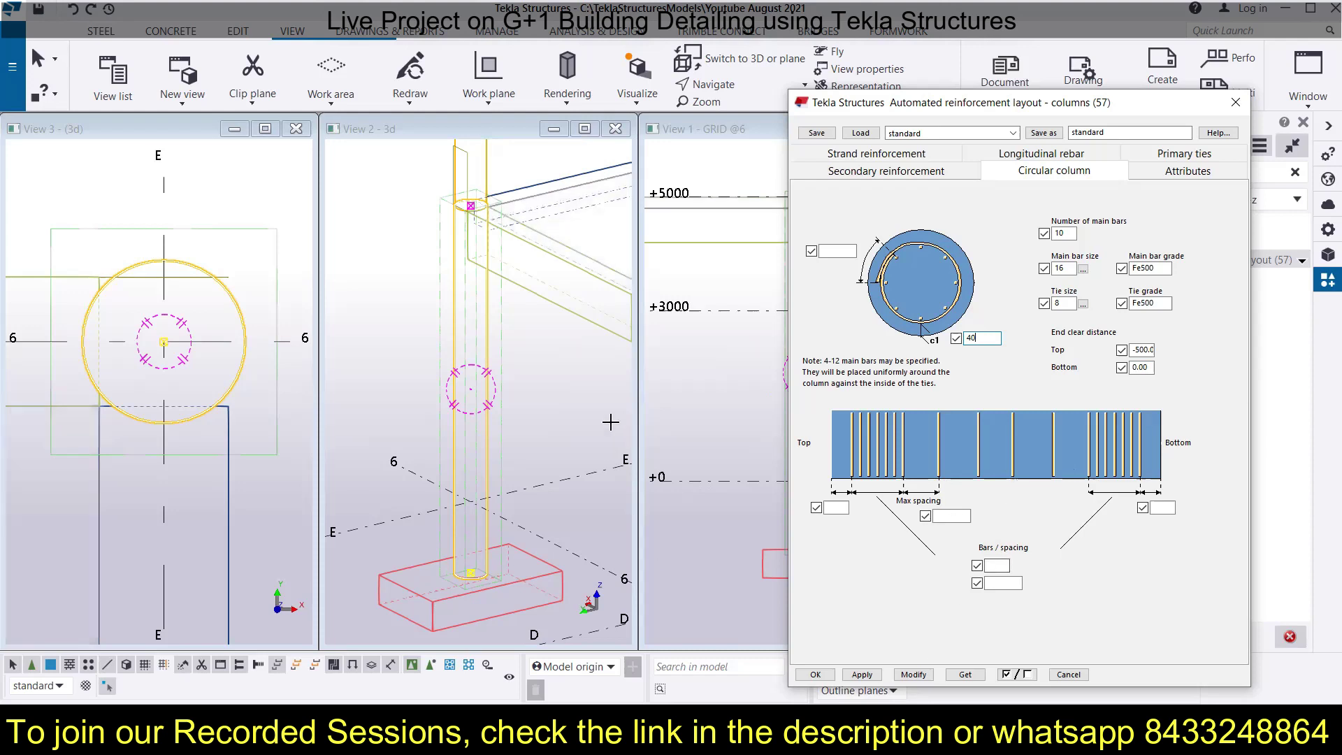
click(913, 674)
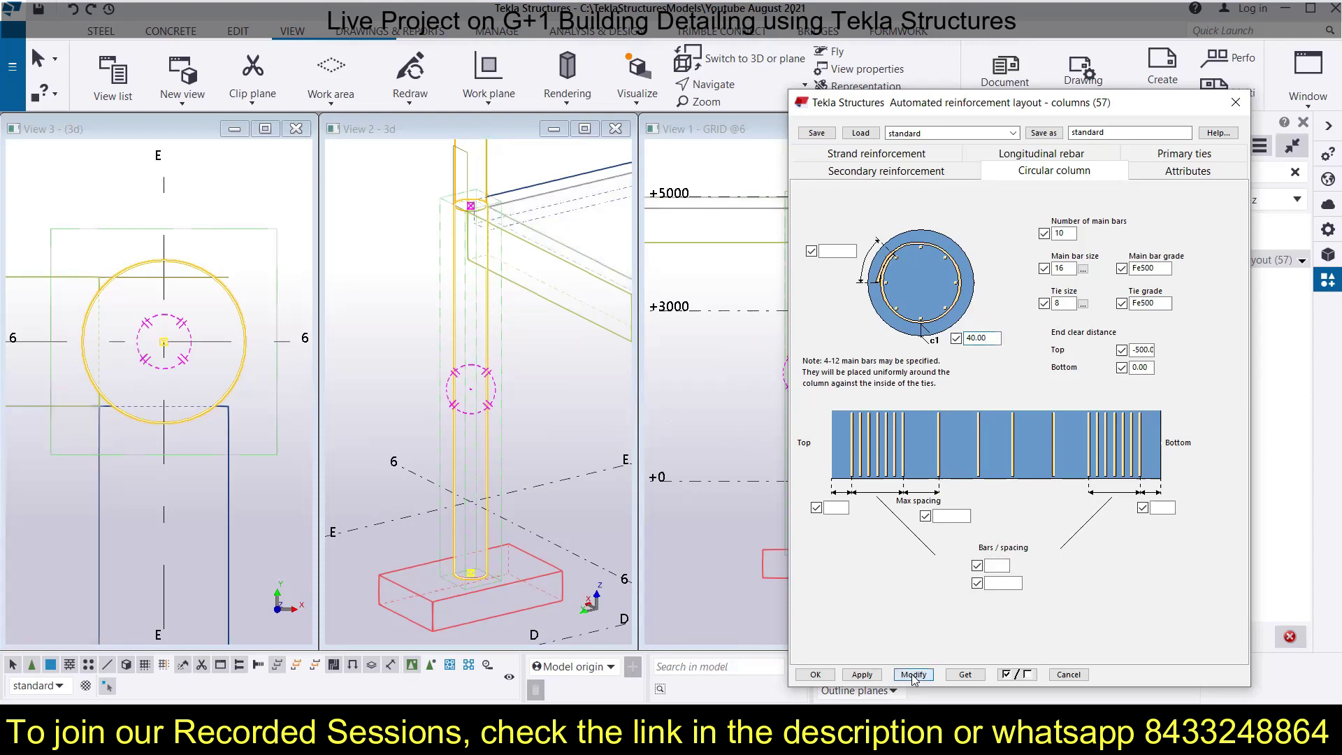
click(487, 341)
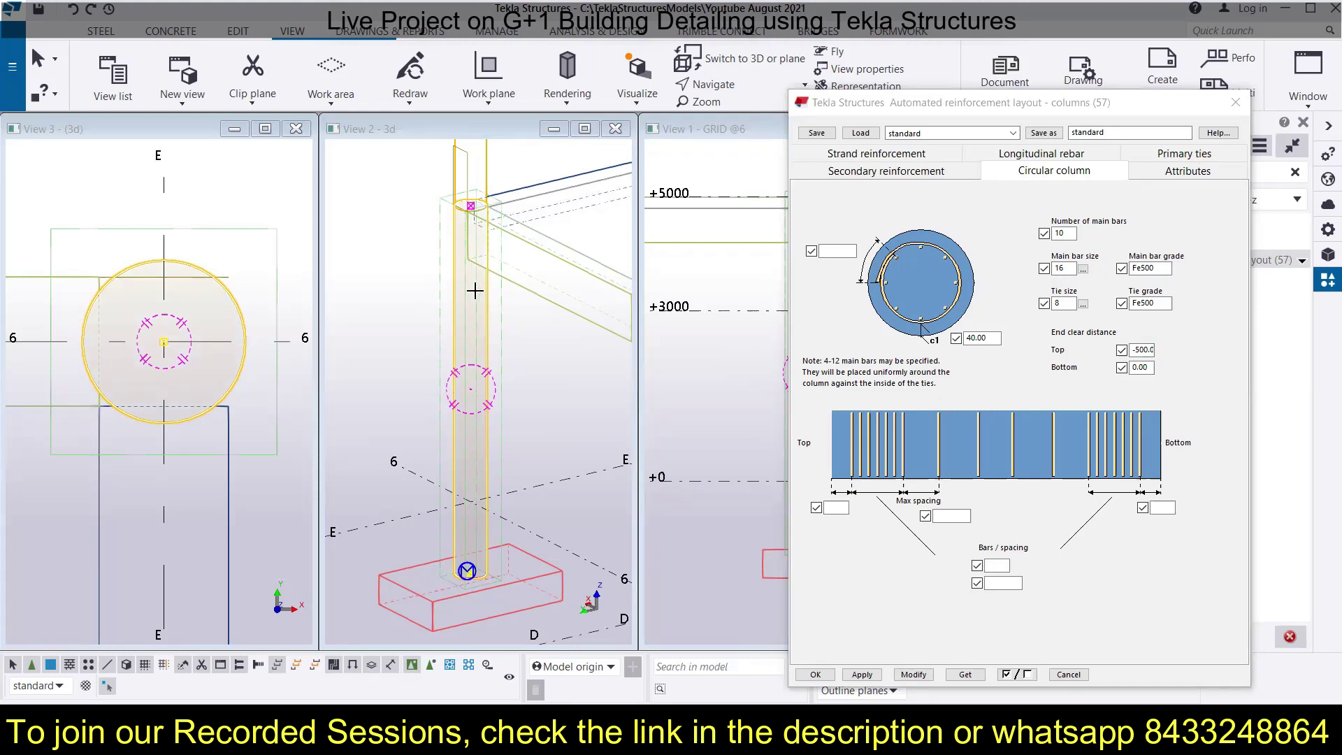
Step: Select the reinforced column and reopen its automated reinforcement layout settings
drag(839, 105, 1015, 107)
click(490, 430)
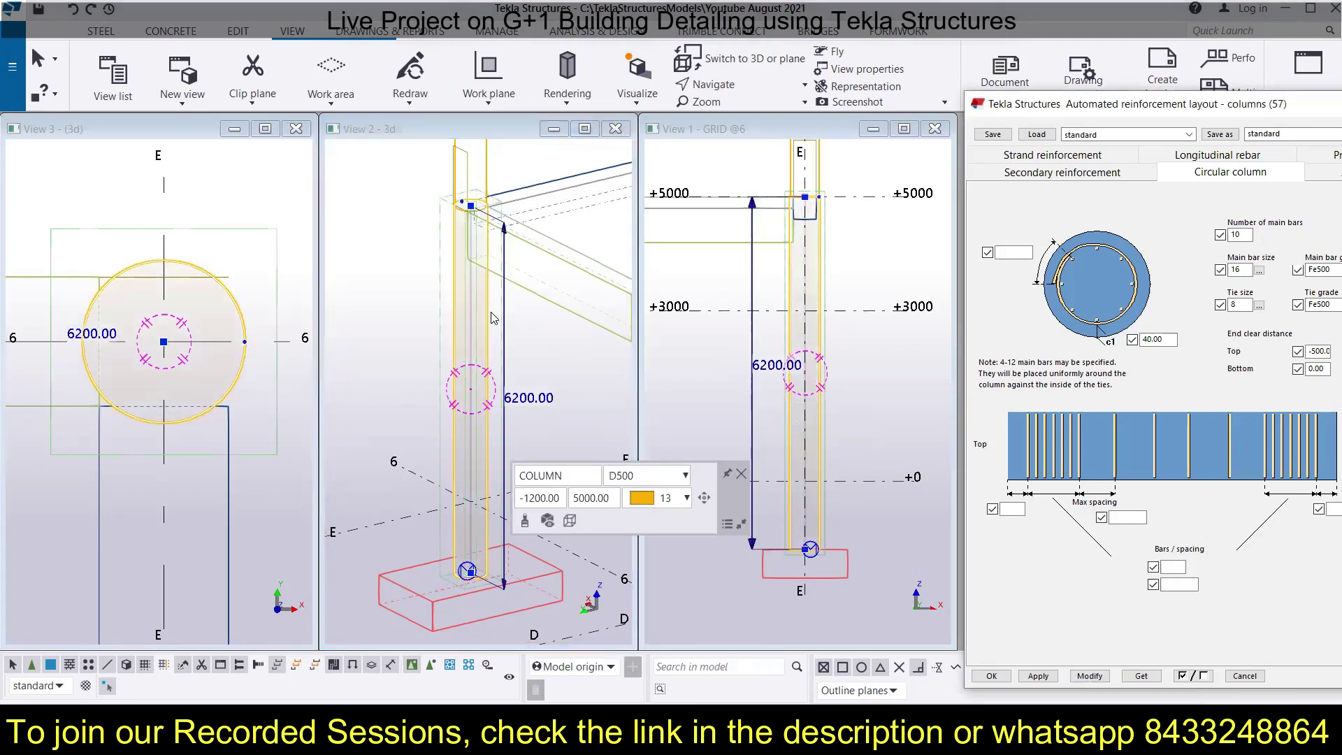
drag(1118, 103, 984, 104)
click(1284, 102)
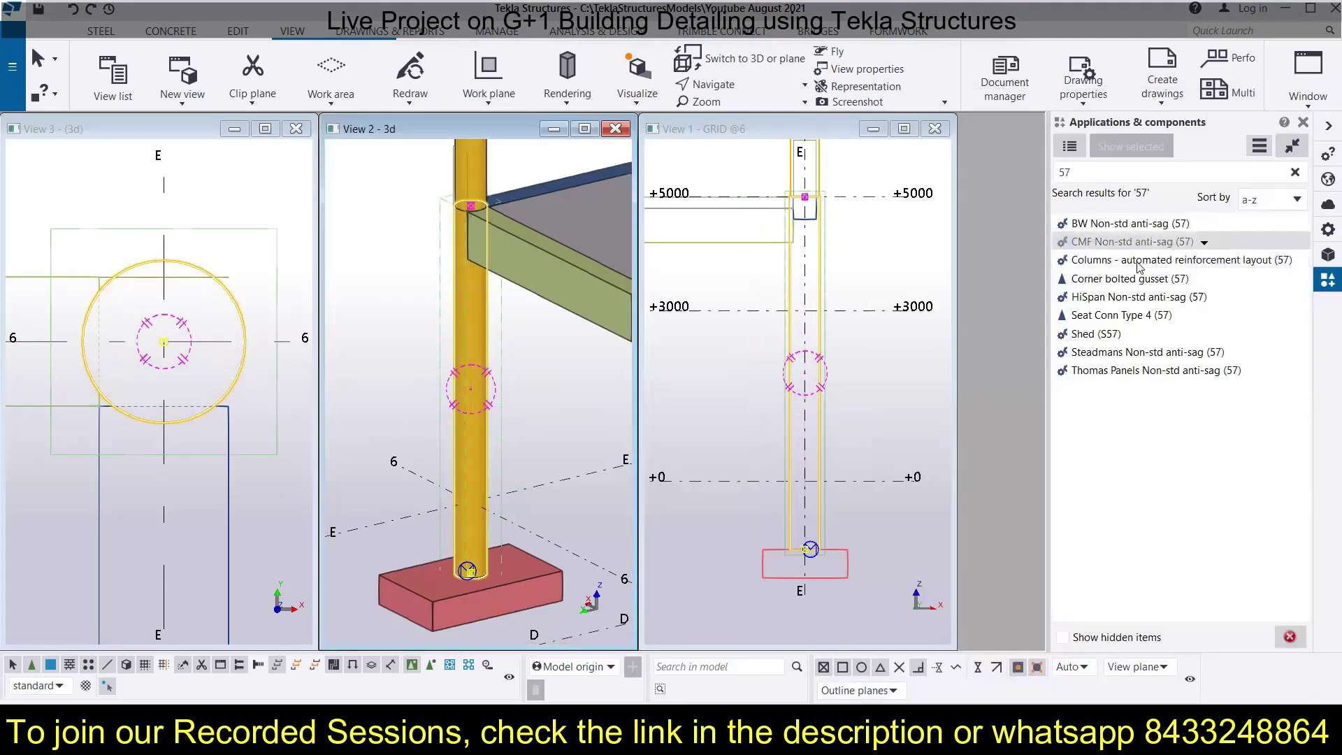
click(1139, 261)
scroll(465, 383, down, 2)
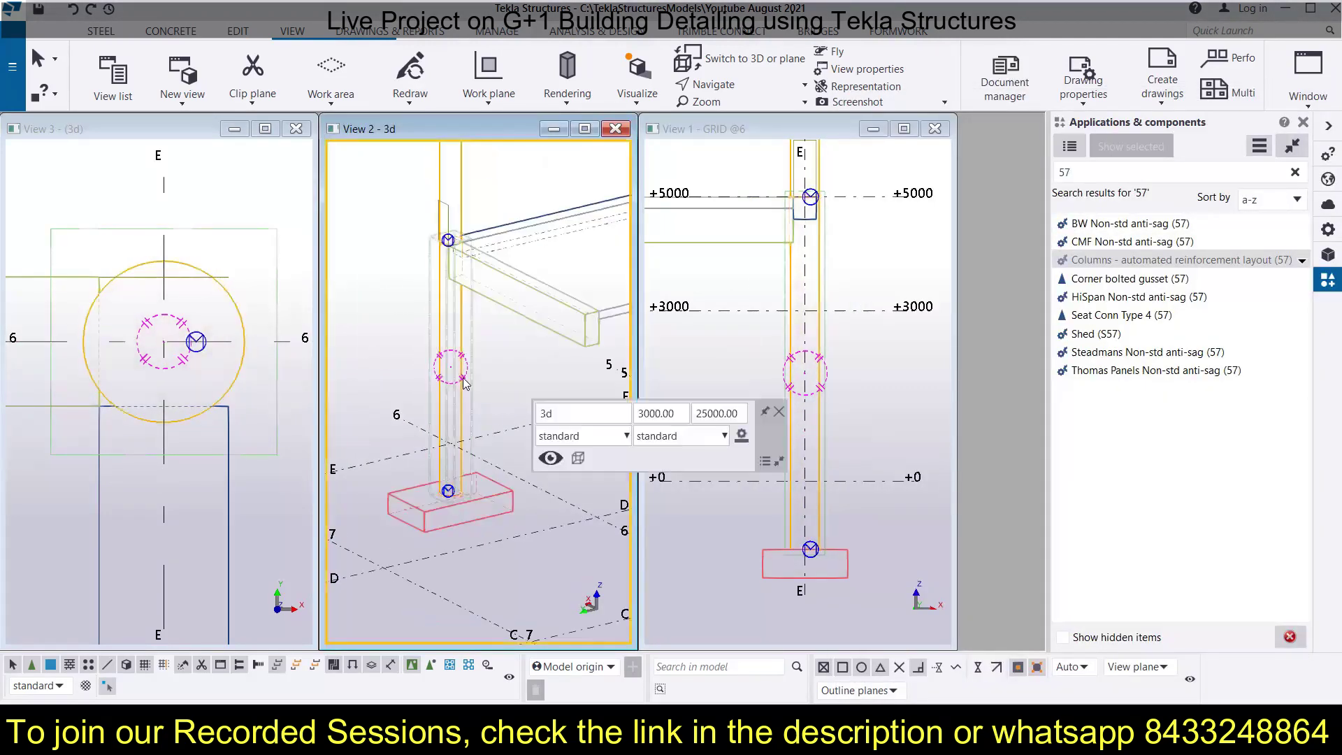
scroll(465, 383, up, 3)
double_click(1140, 260)
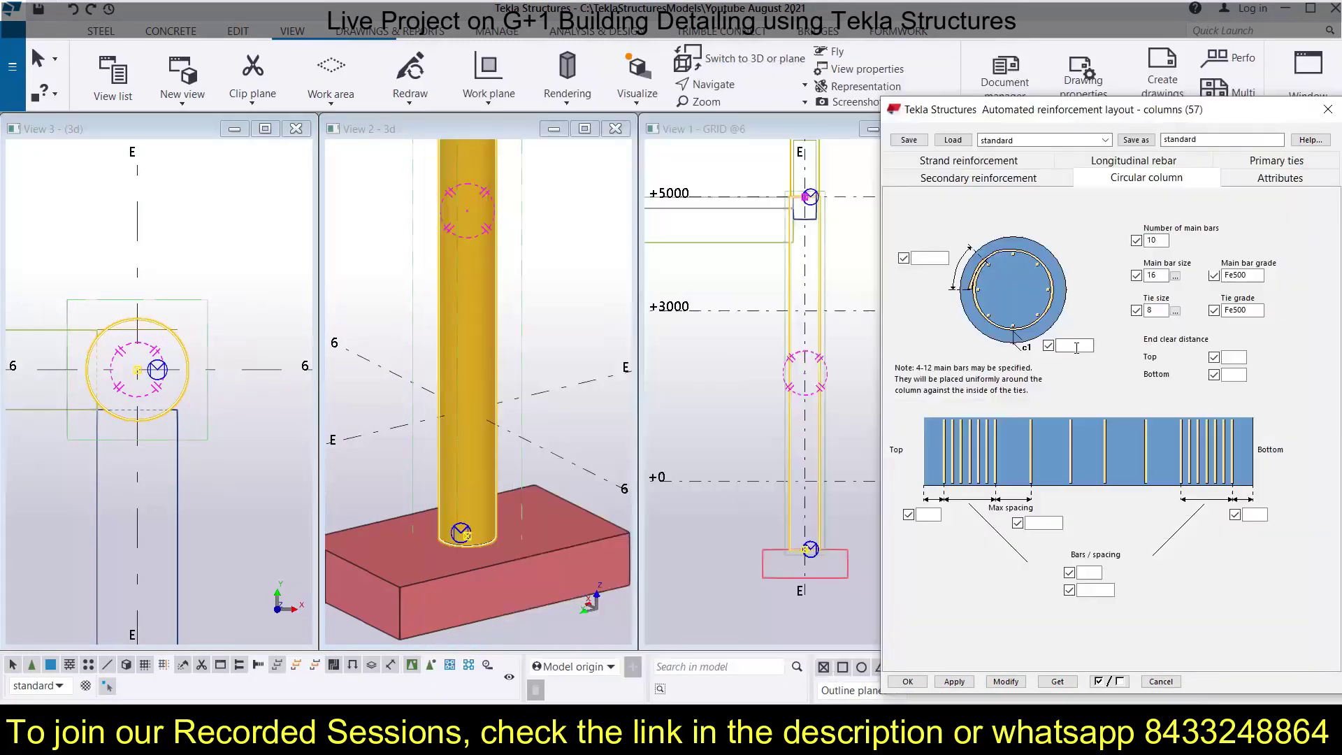
Step: Set cover 40 and spacings 50, 200, 150, 50, then generate the column's bars and ties
click(1076, 347)
text(40)
key(Tab)
text(50)
key(Tab)
text(200)
key(Tab)
key(Tab)
text(150)
key(Tab)
text(50)
click(459, 406)
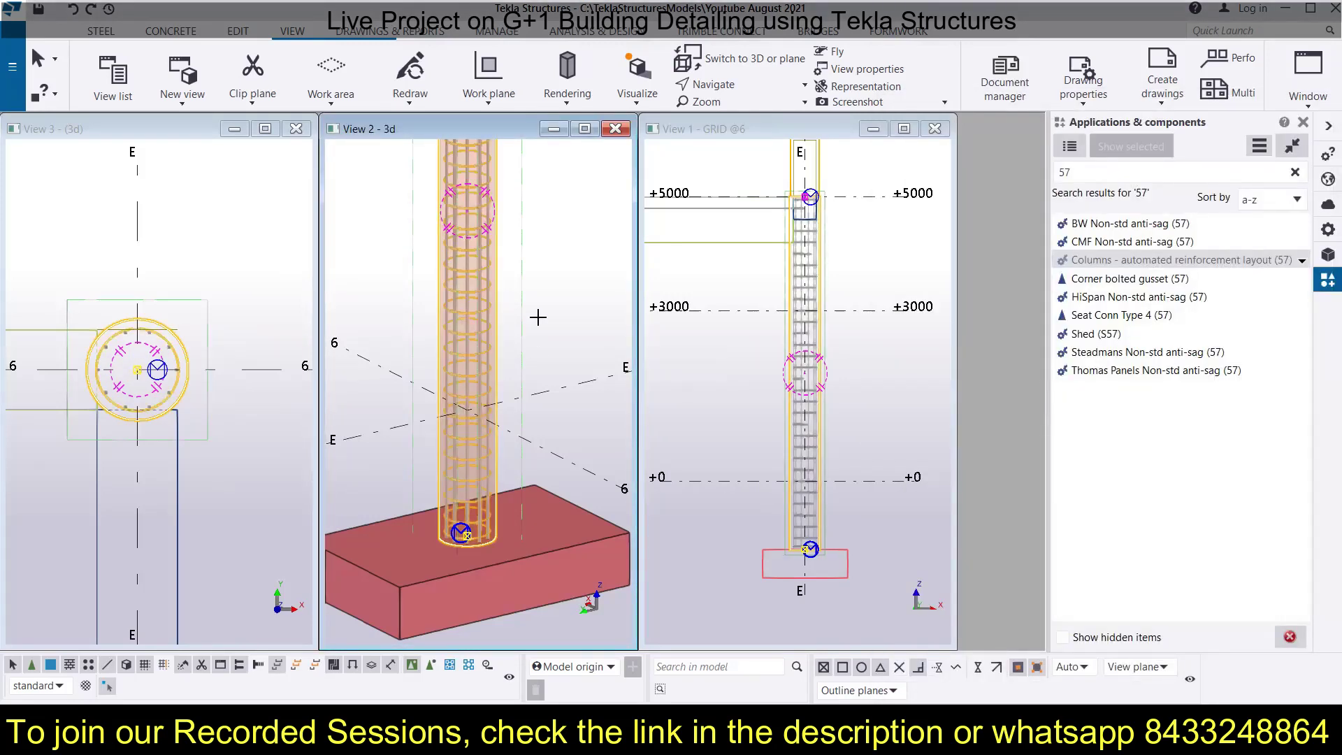
Step: Pan the 3D view to the column and footing and widen the column section view
scroll(547, 283, down, 4)
middle_drag(548, 287, 552, 405)
scroll(557, 359, up, 2)
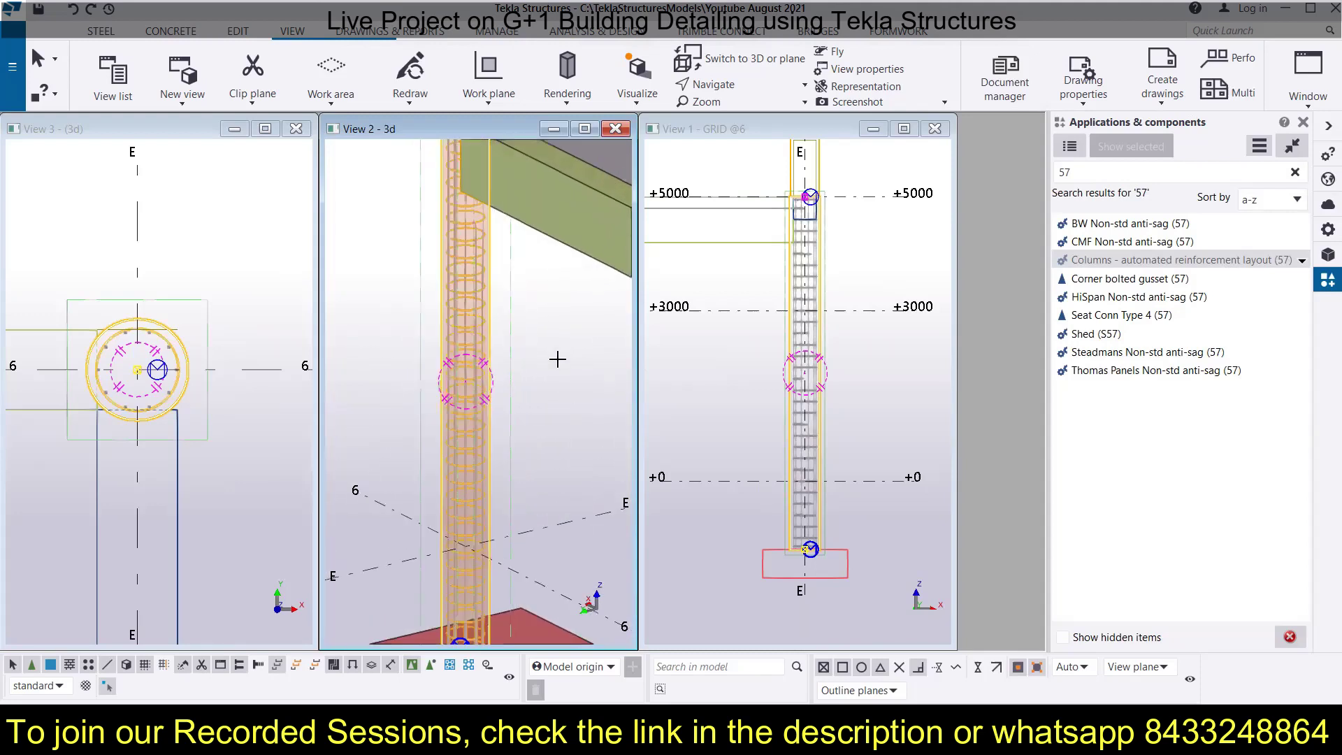
scroll(524, 381, down, 2)
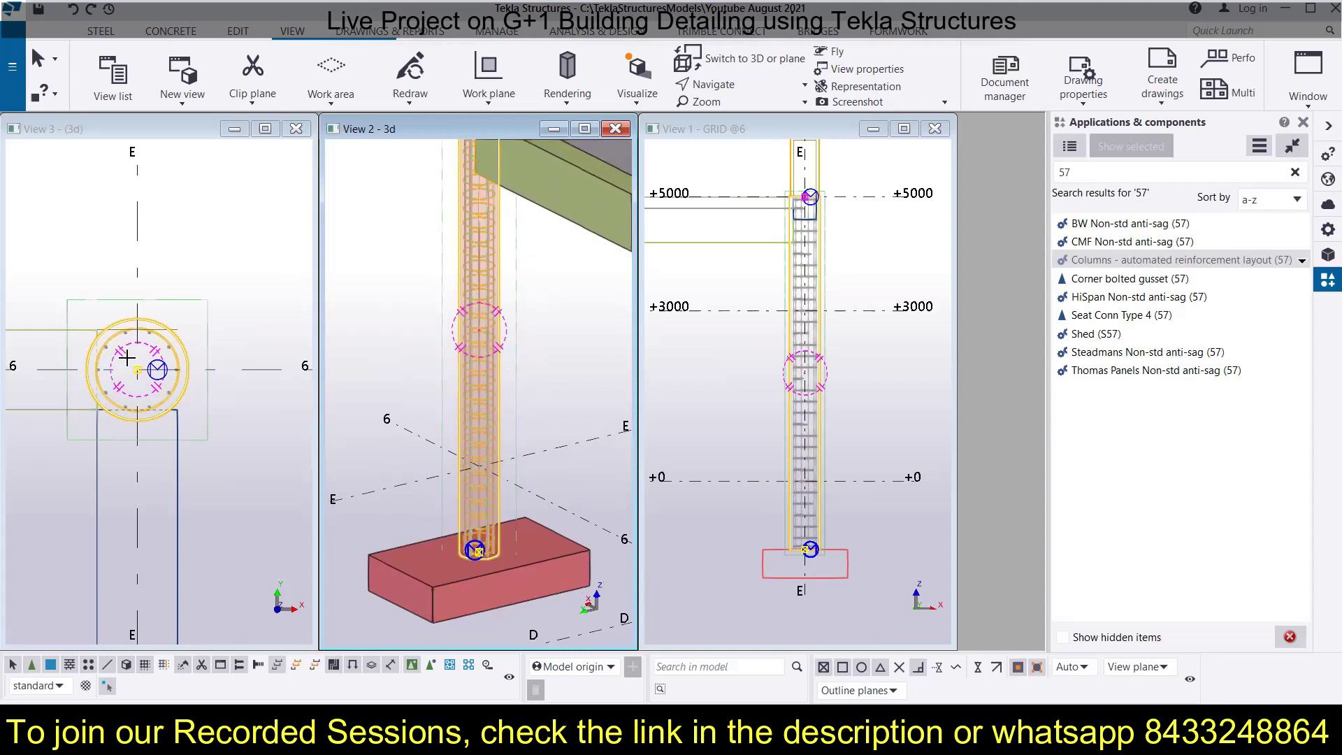
scroll(126, 357, up, 2)
scroll(128, 360, up, 3)
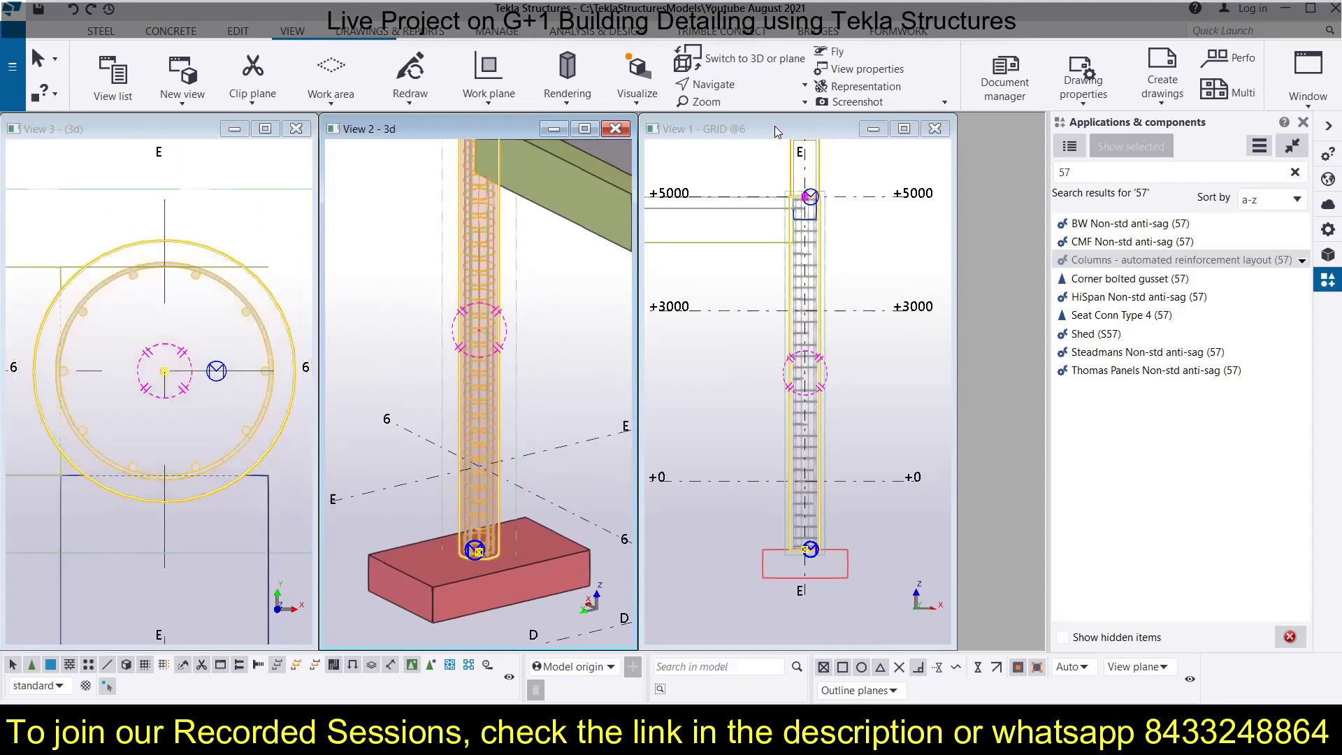
drag(777, 129, 851, 125)
drag(470, 132, 545, 127)
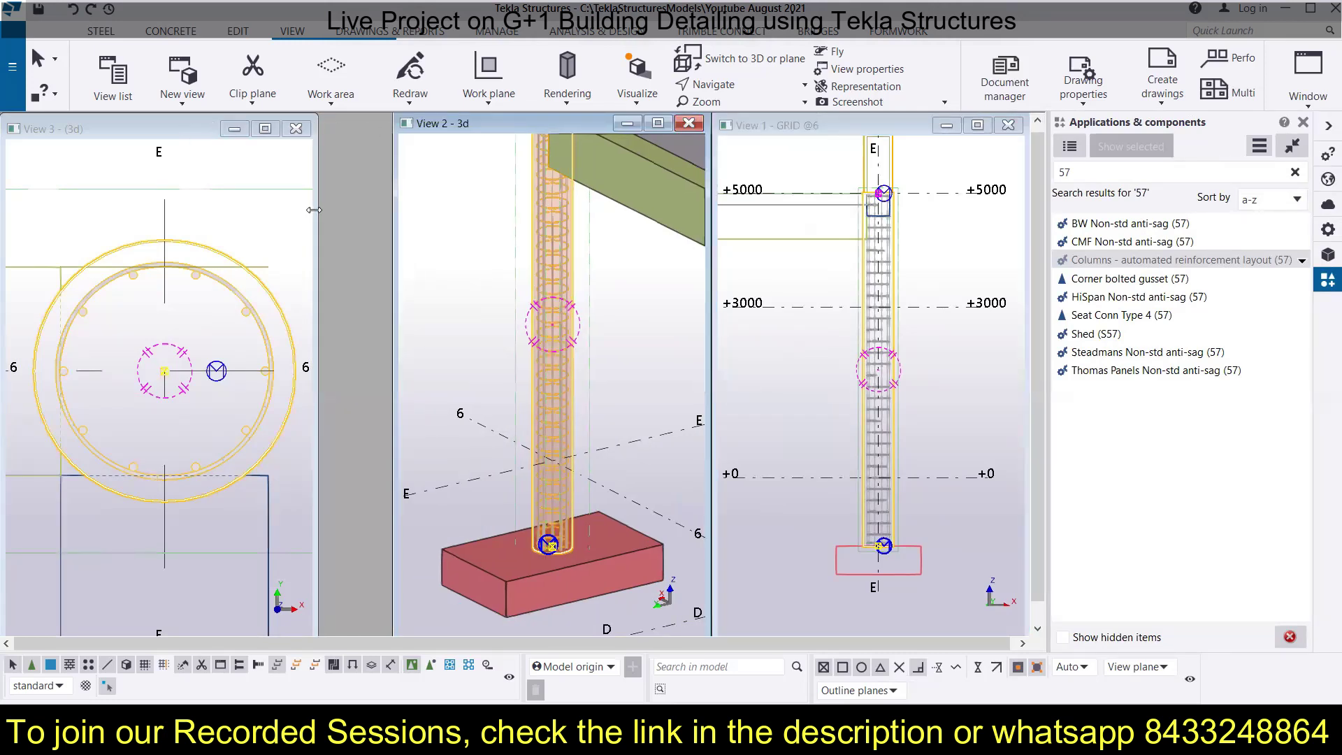
drag(314, 210, 392, 213)
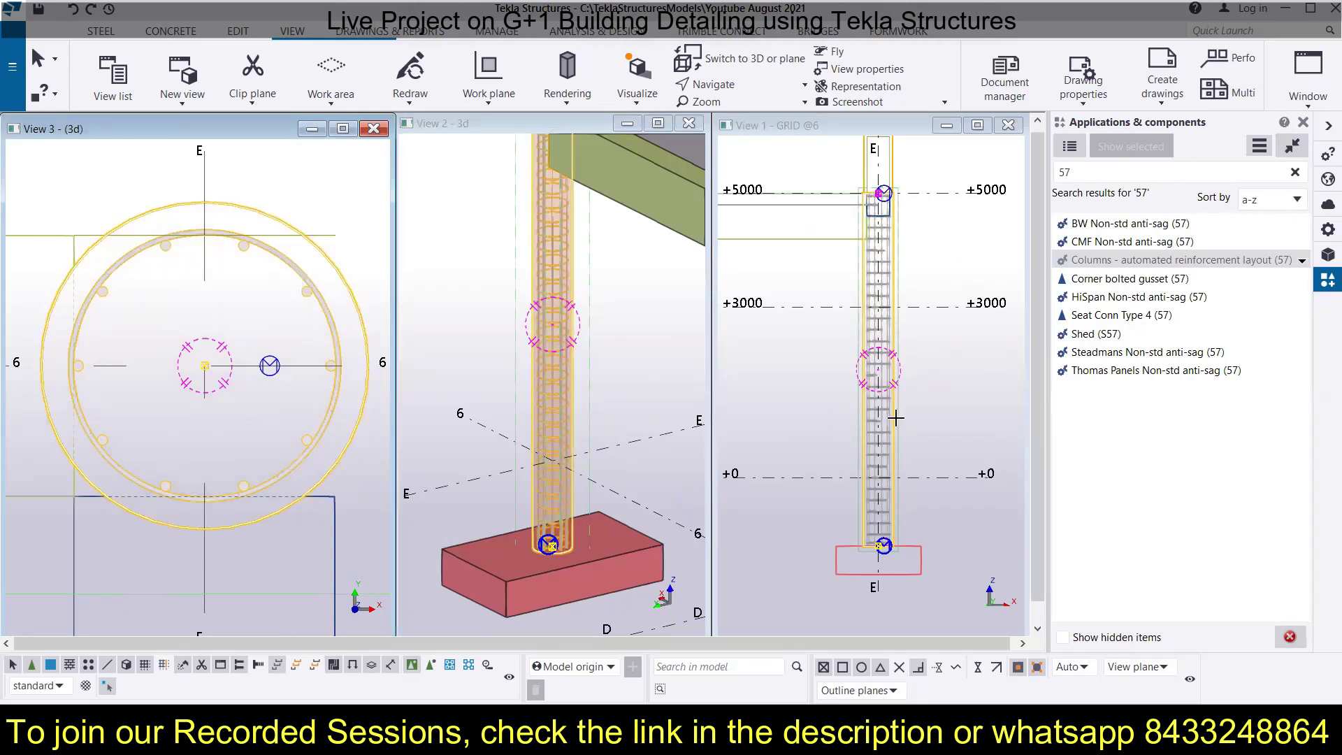
scroll(896, 416, up, 2)
scroll(896, 417, down, 2)
Step: Reopen the rebar group's Circular column settings and set the maximum tie spacing to 300
double_click(1099, 262)
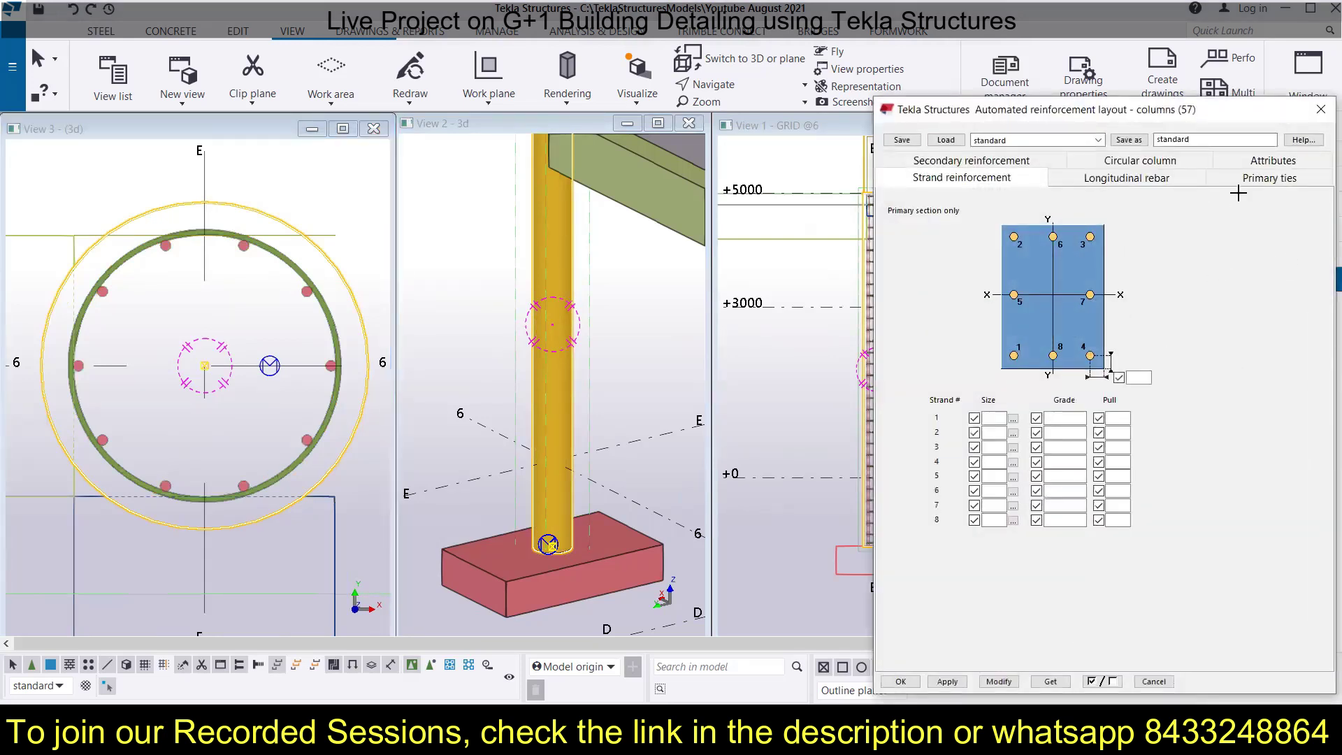
click(1138, 163)
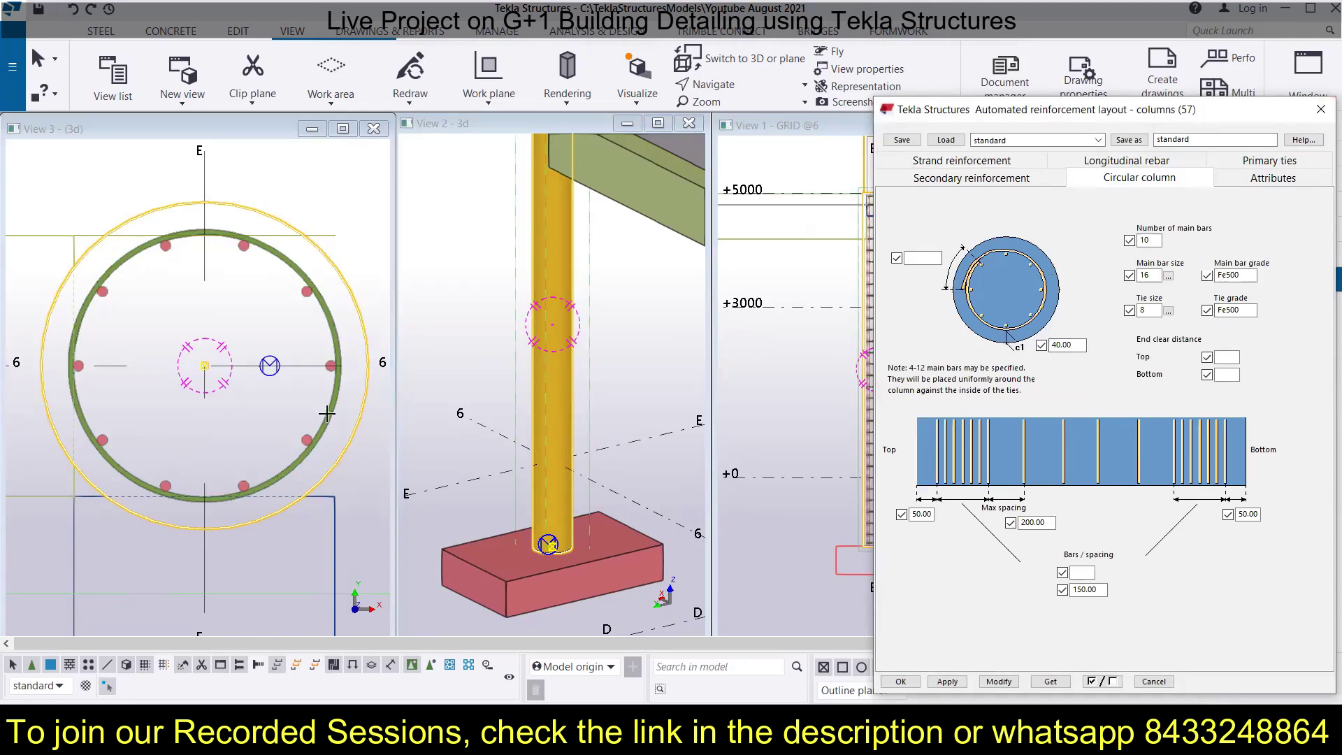
click(1320, 109)
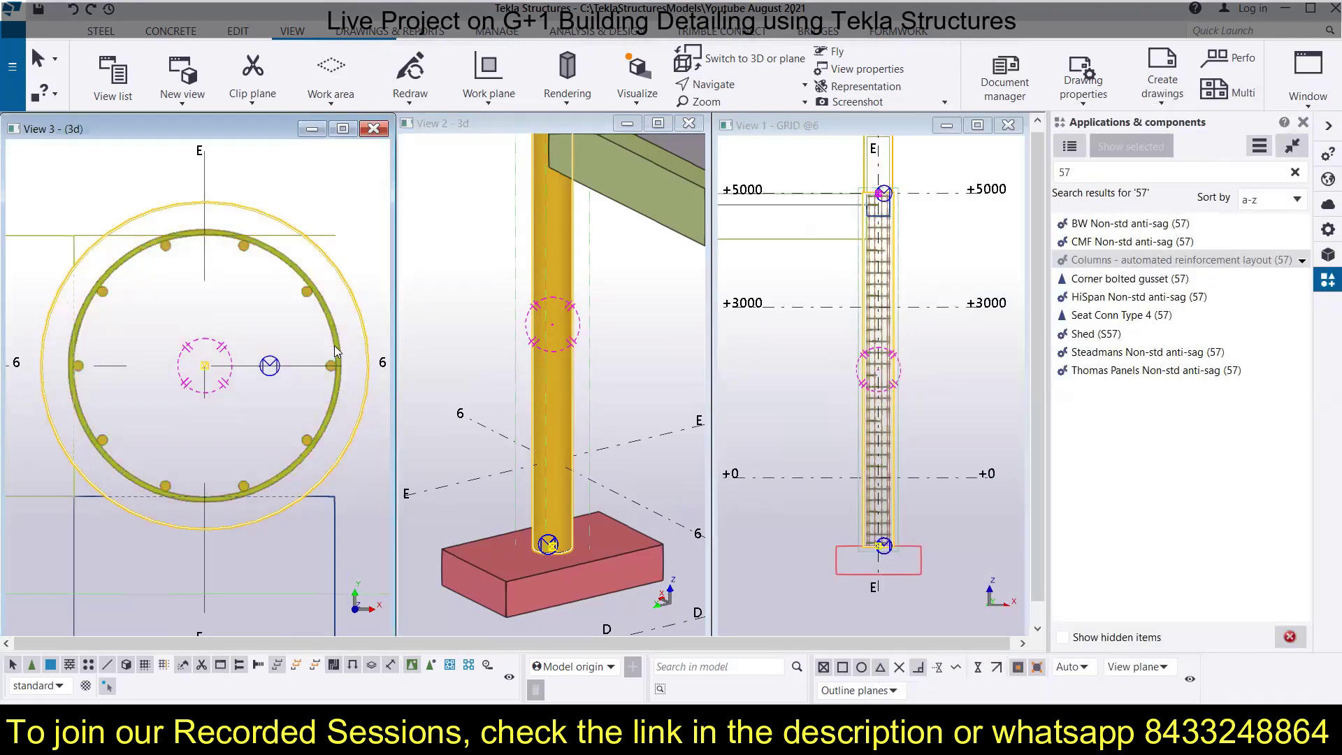
click(337, 354)
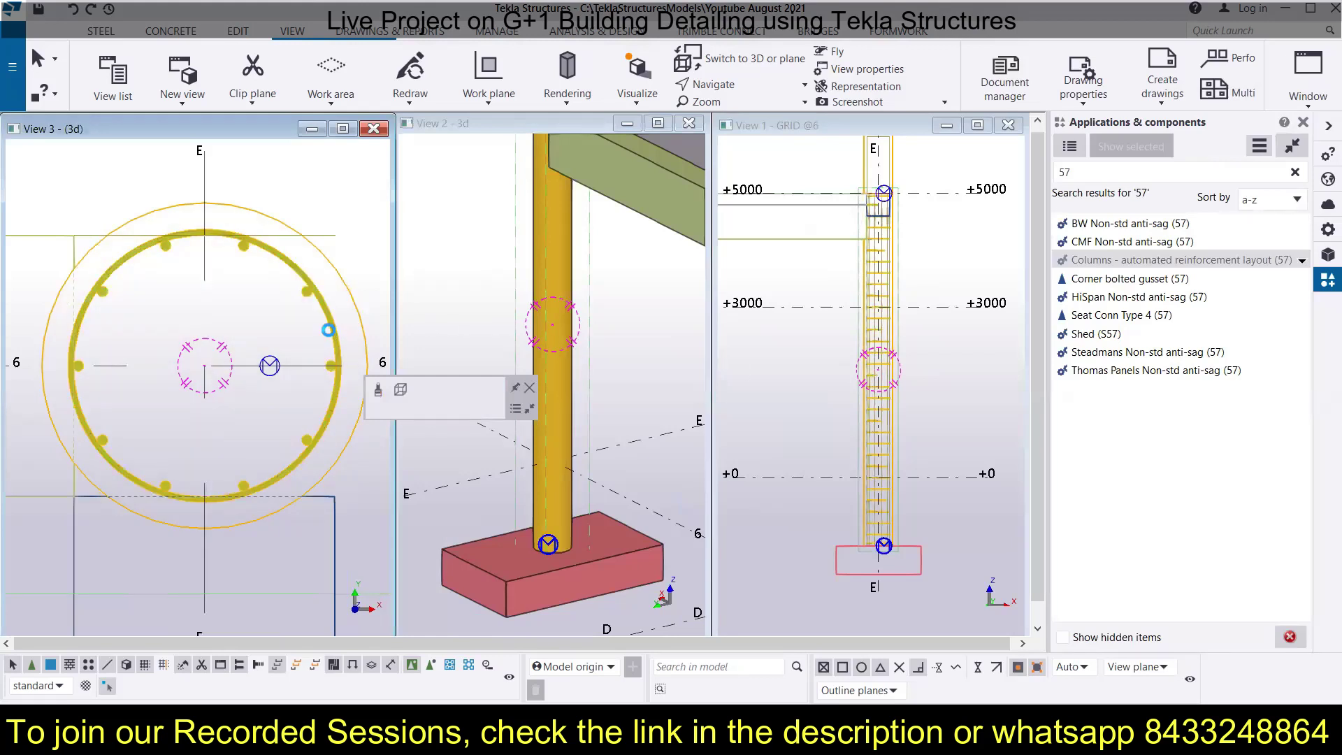
double_click(1146, 260)
click(1142, 165)
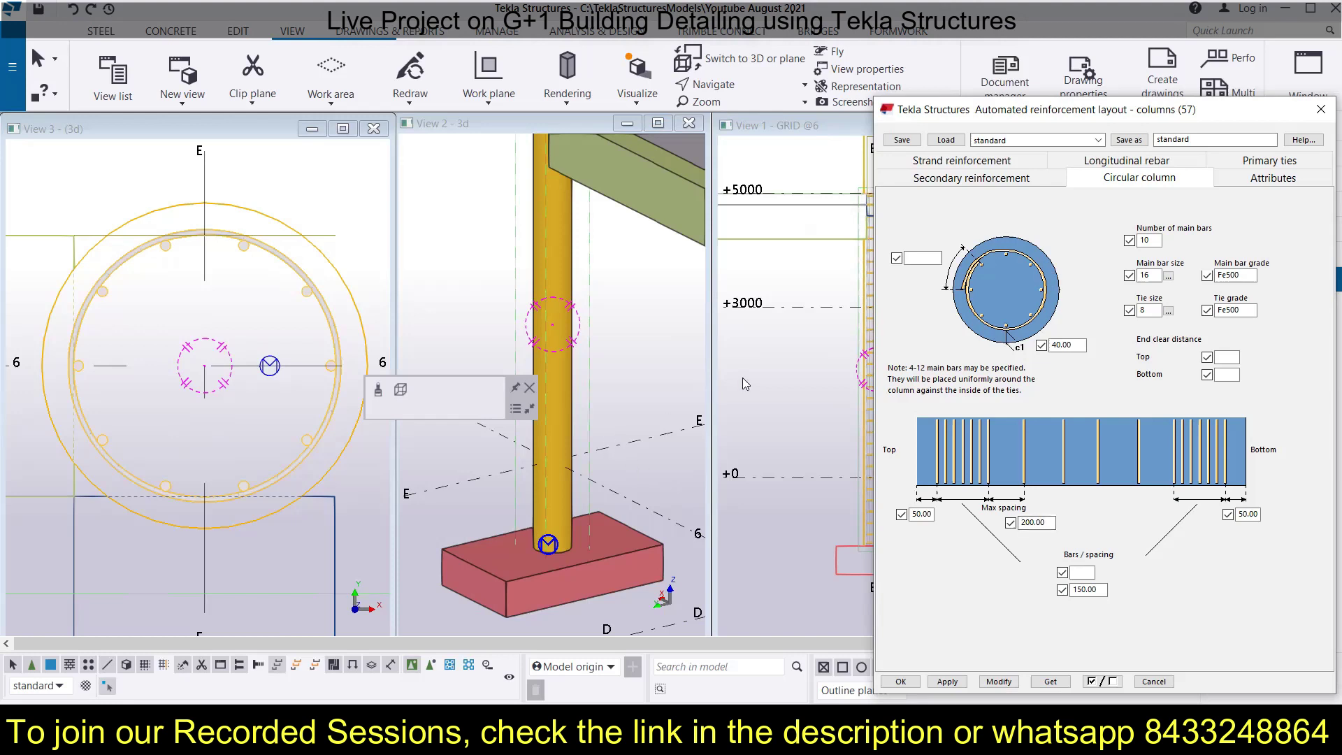
click(809, 386)
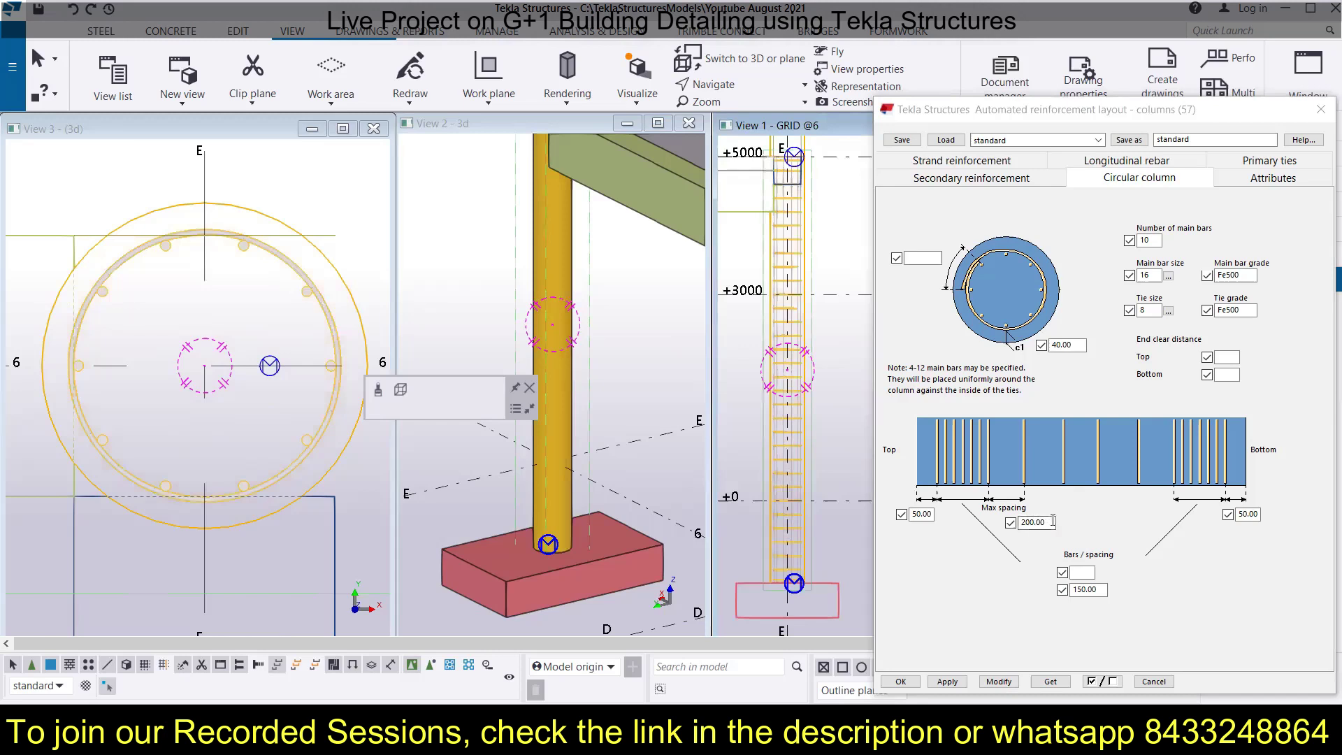
click(1031, 522)
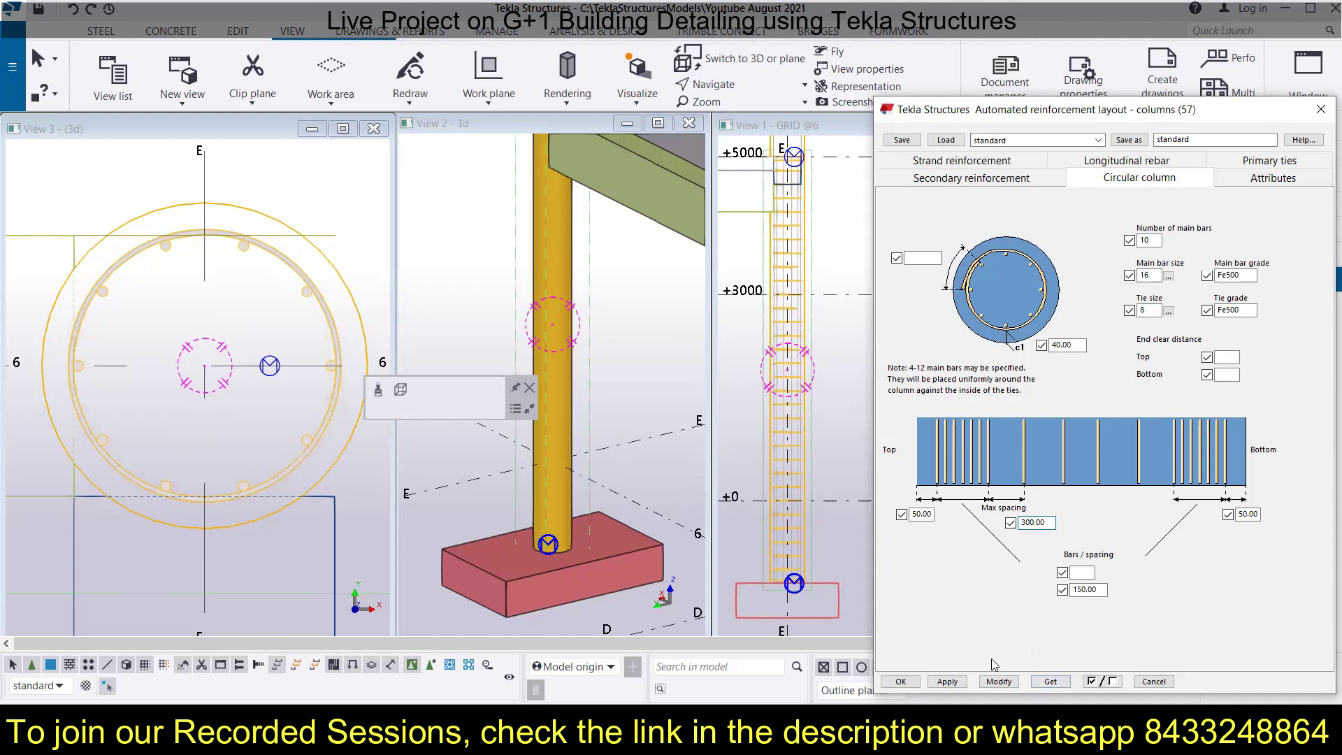
click(999, 682)
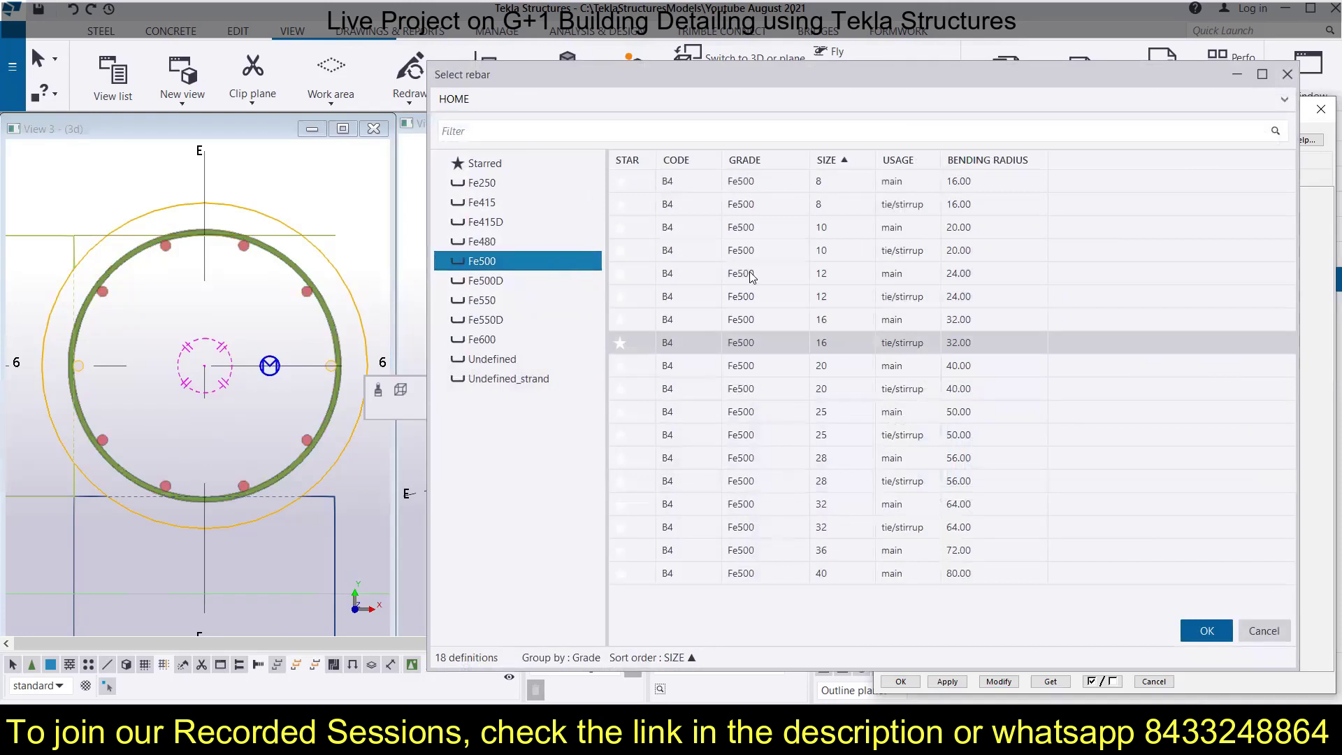
Step: Use Fe500 size 20 main bars and increase their number to 12
click(842, 366)
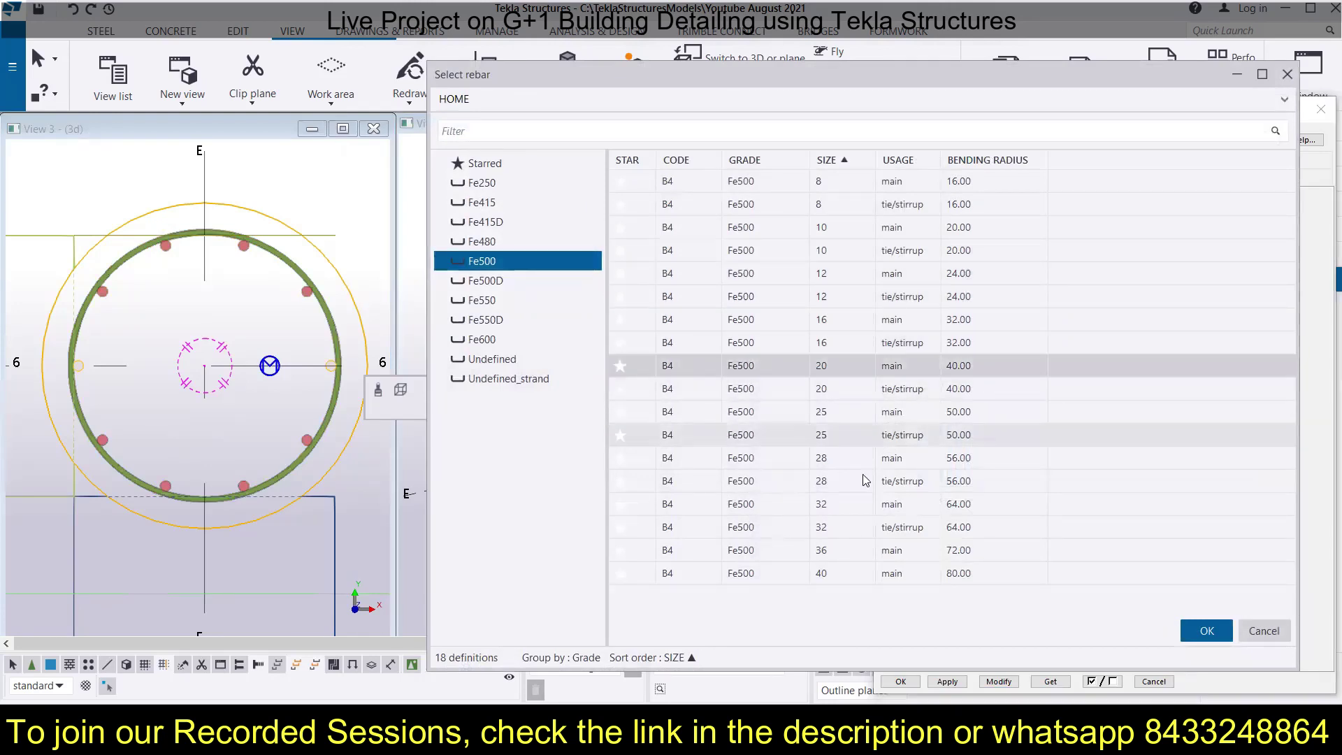
click(1206, 630)
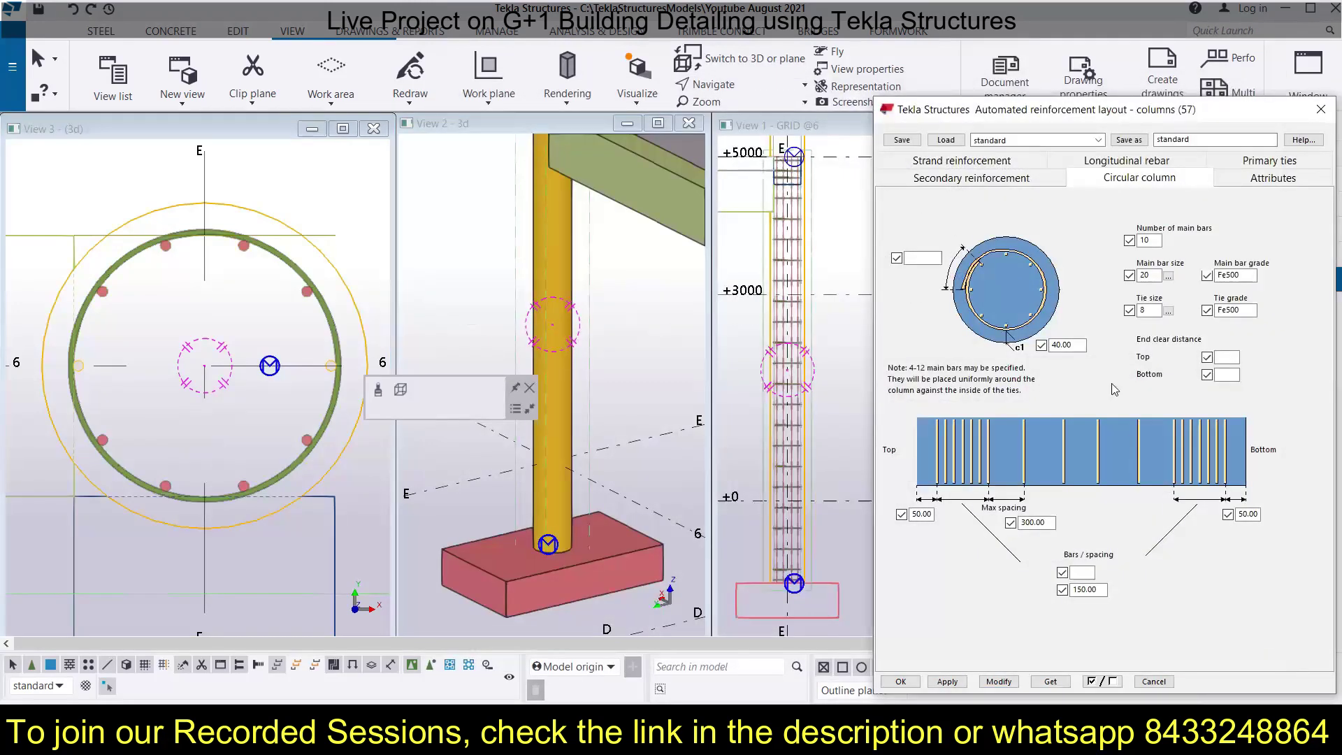
click(999, 682)
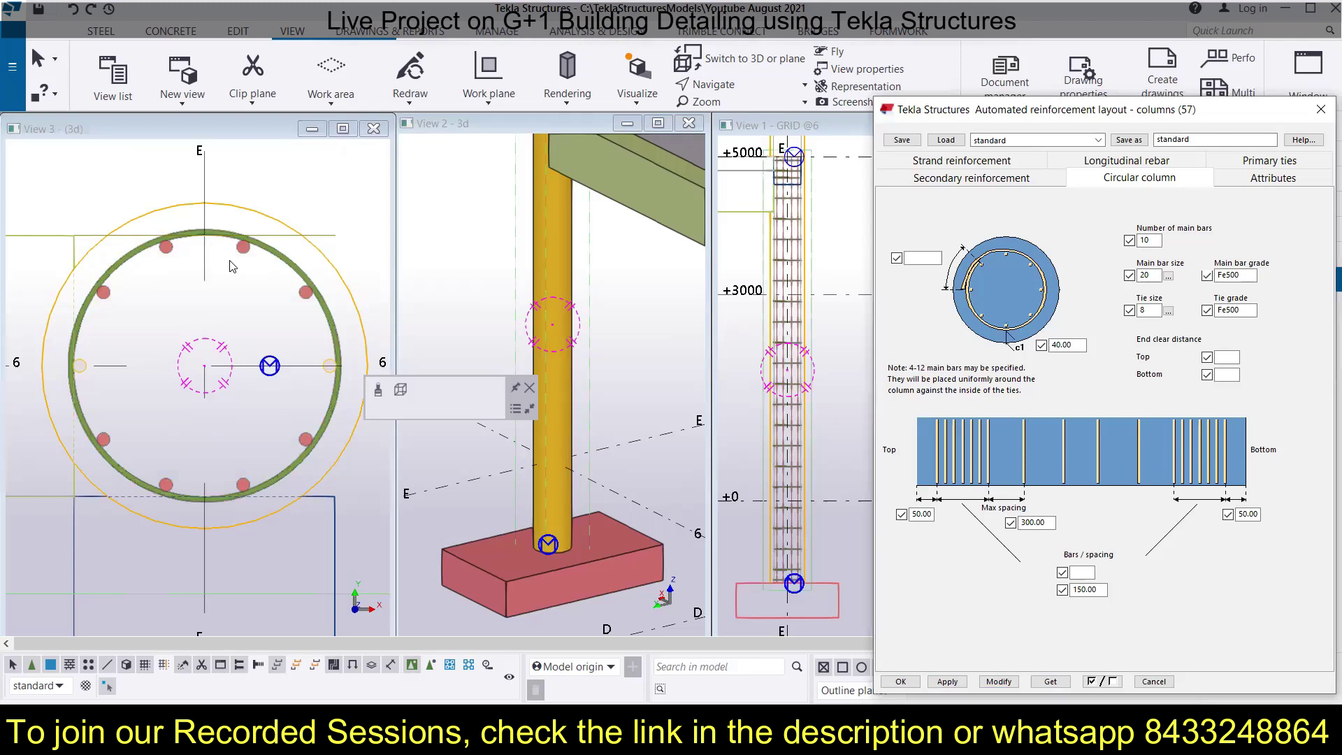
click(1156, 240)
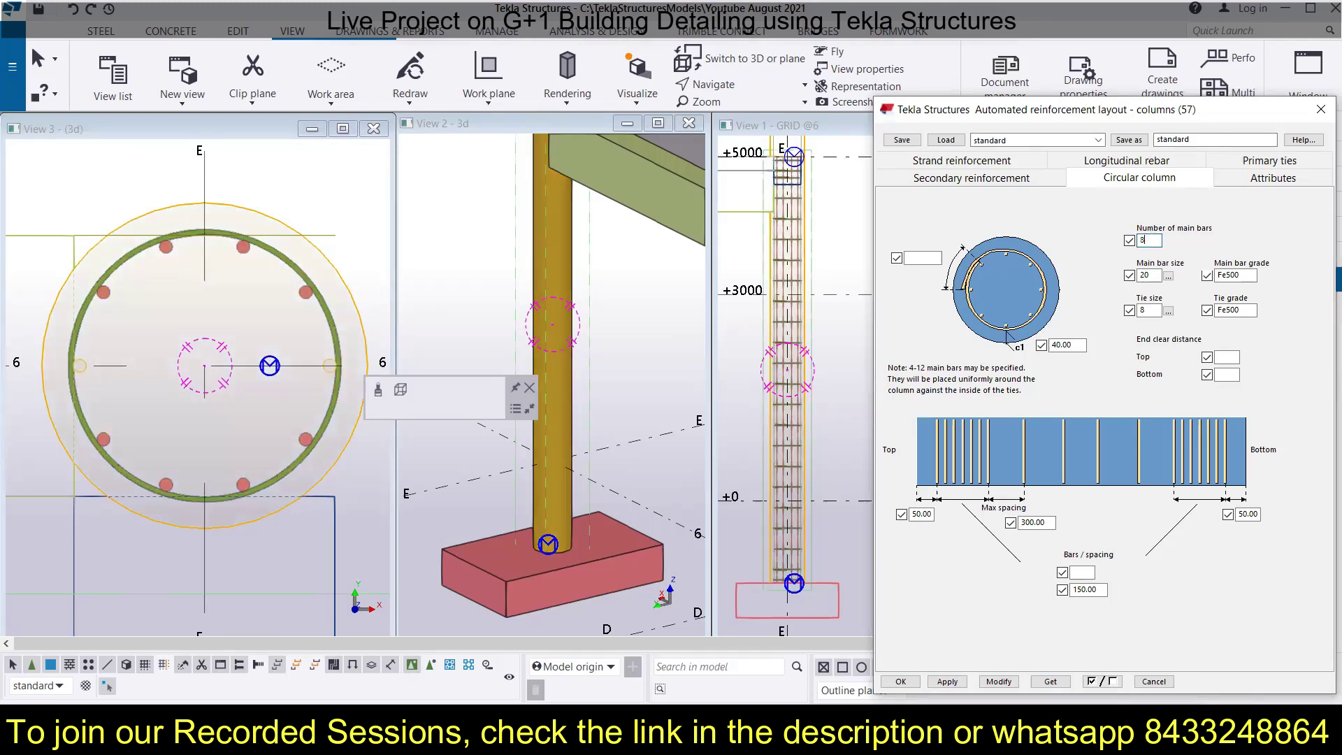
click(998, 681)
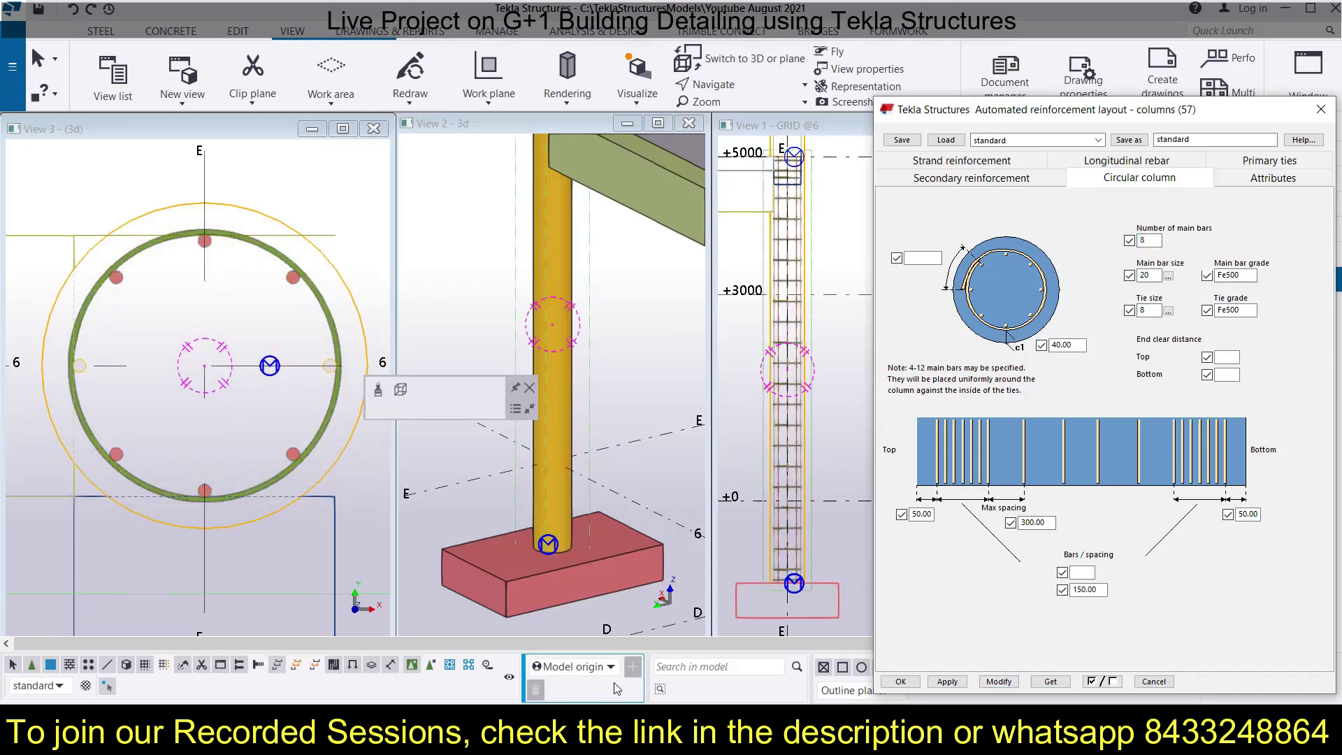
click(1156, 240)
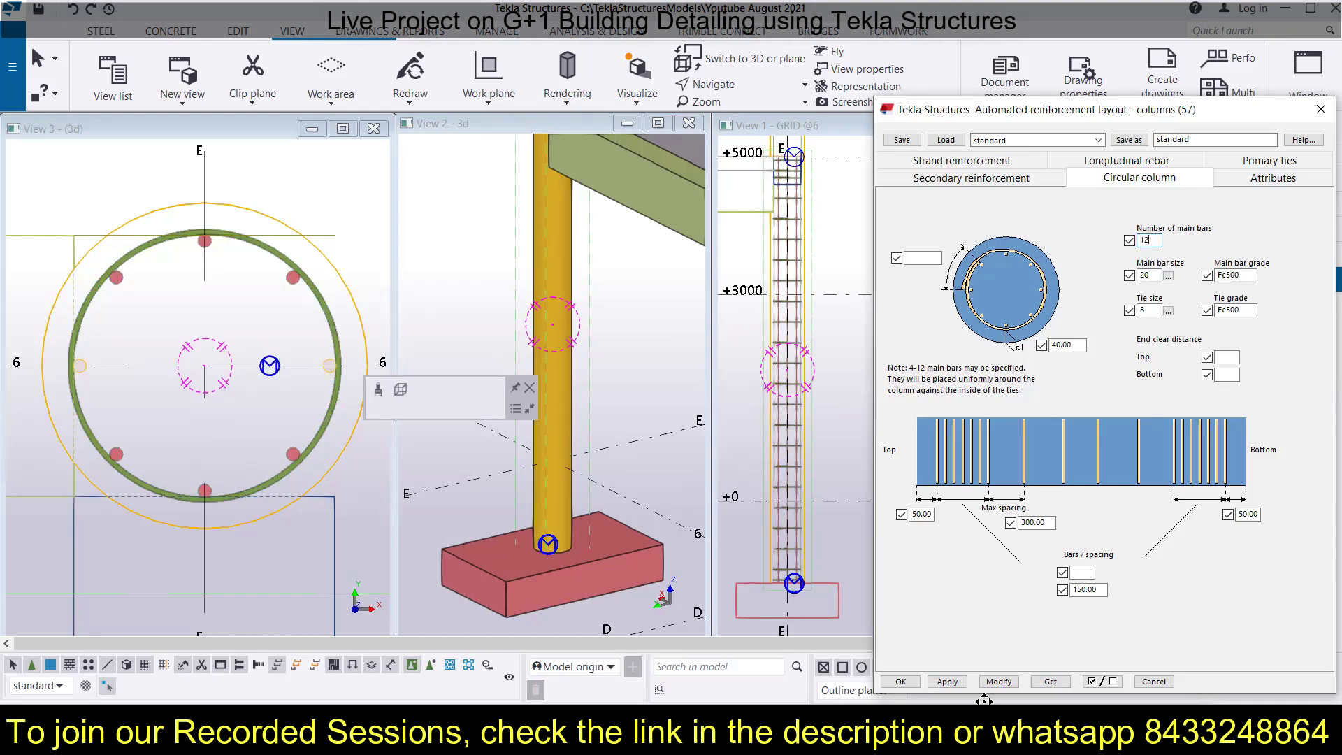
click(999, 682)
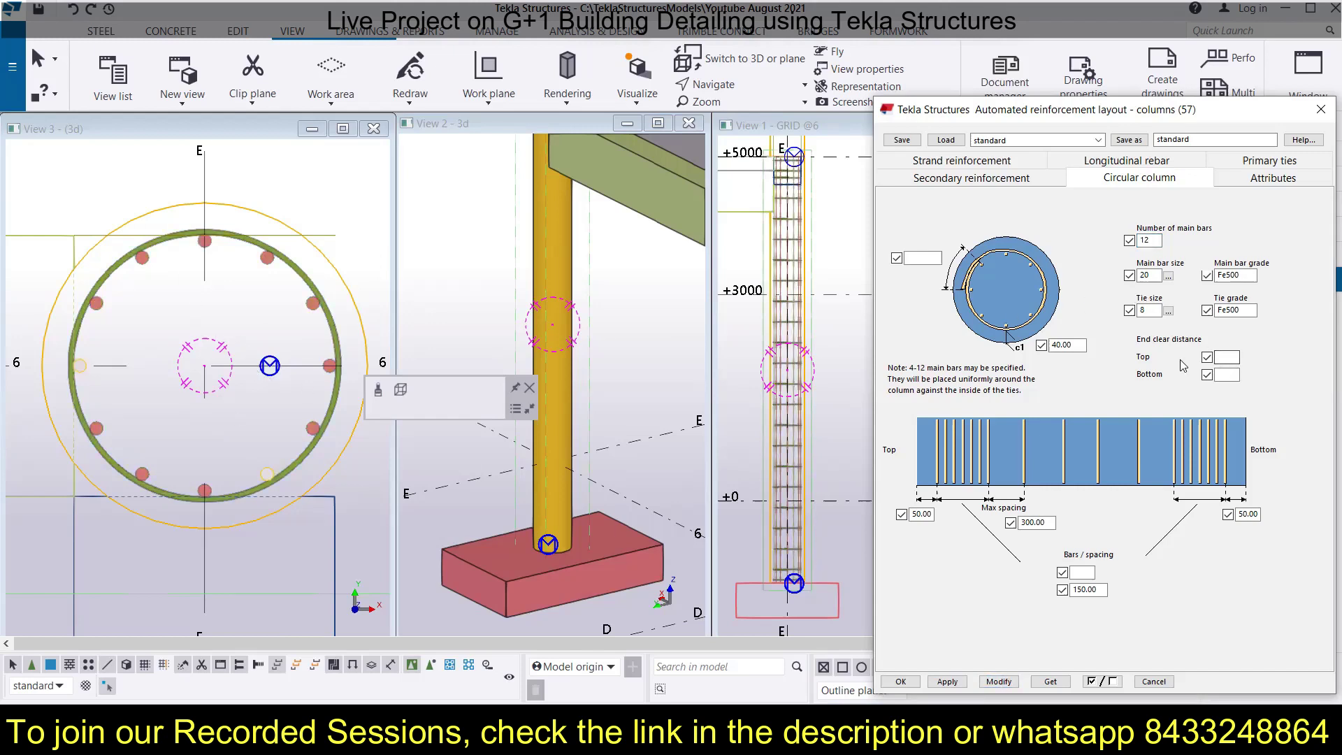
Step: Set the c1 cover to 50, then review the primary ties settings
click(1057, 345)
click(1002, 682)
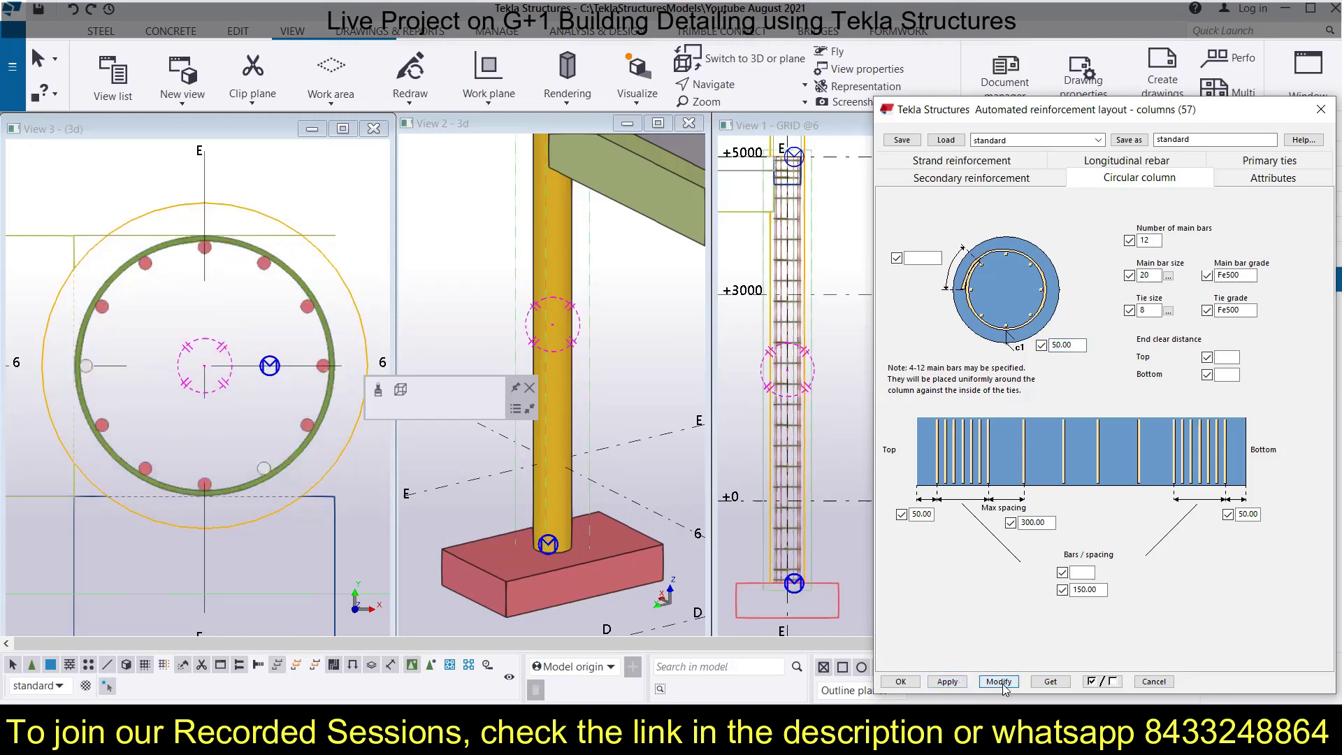
click(342, 329)
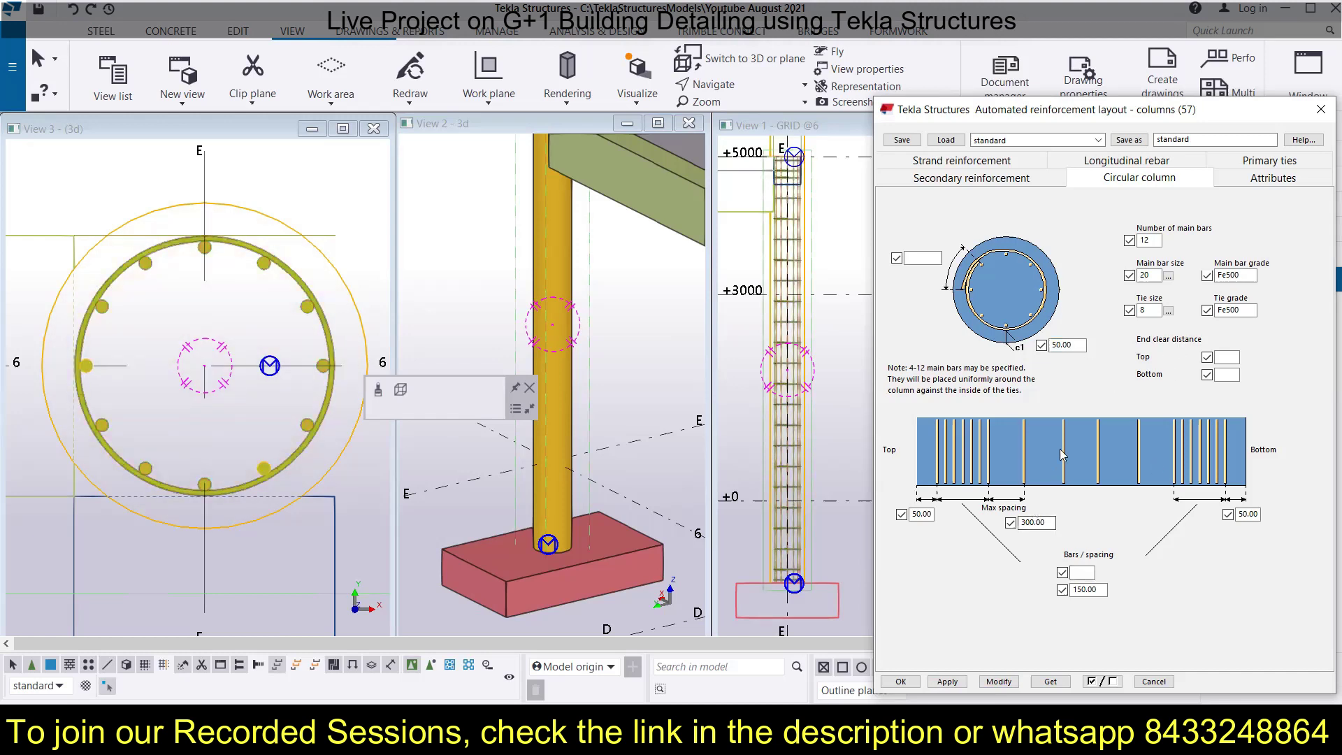
click(1258, 163)
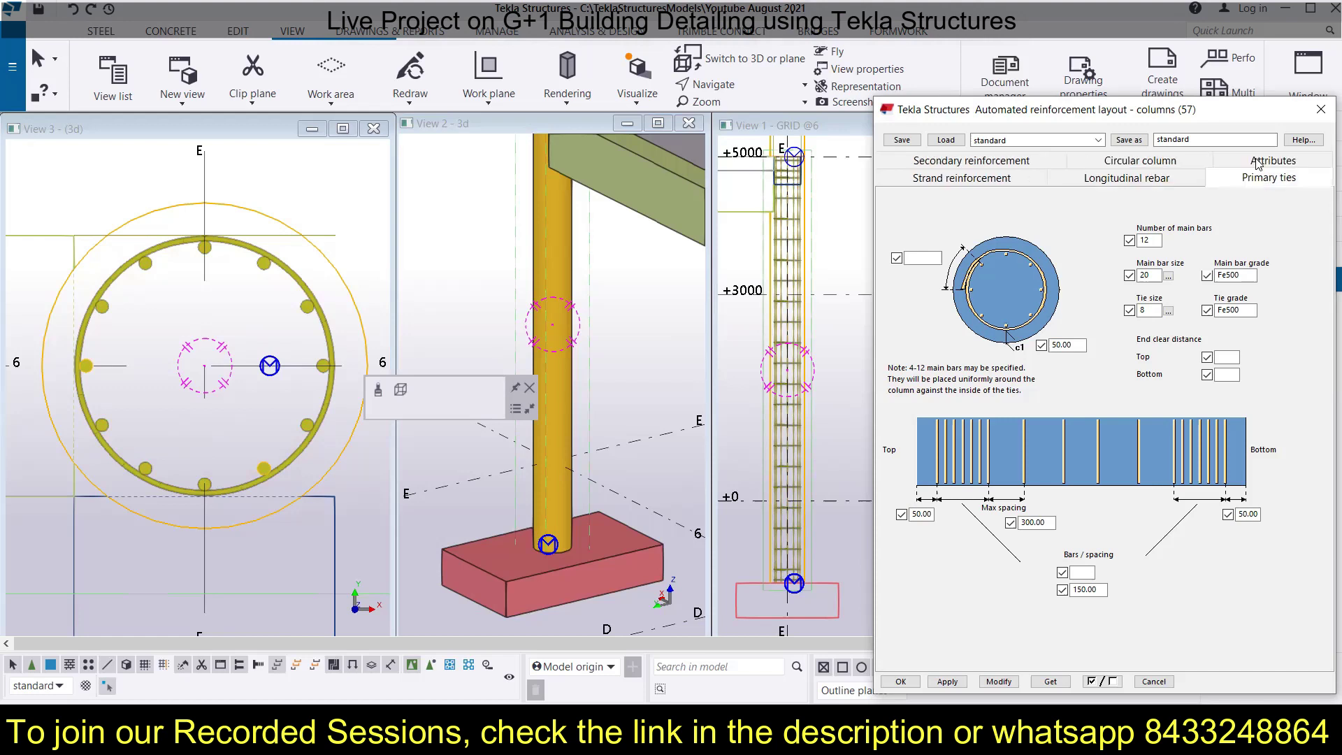
click(1148, 162)
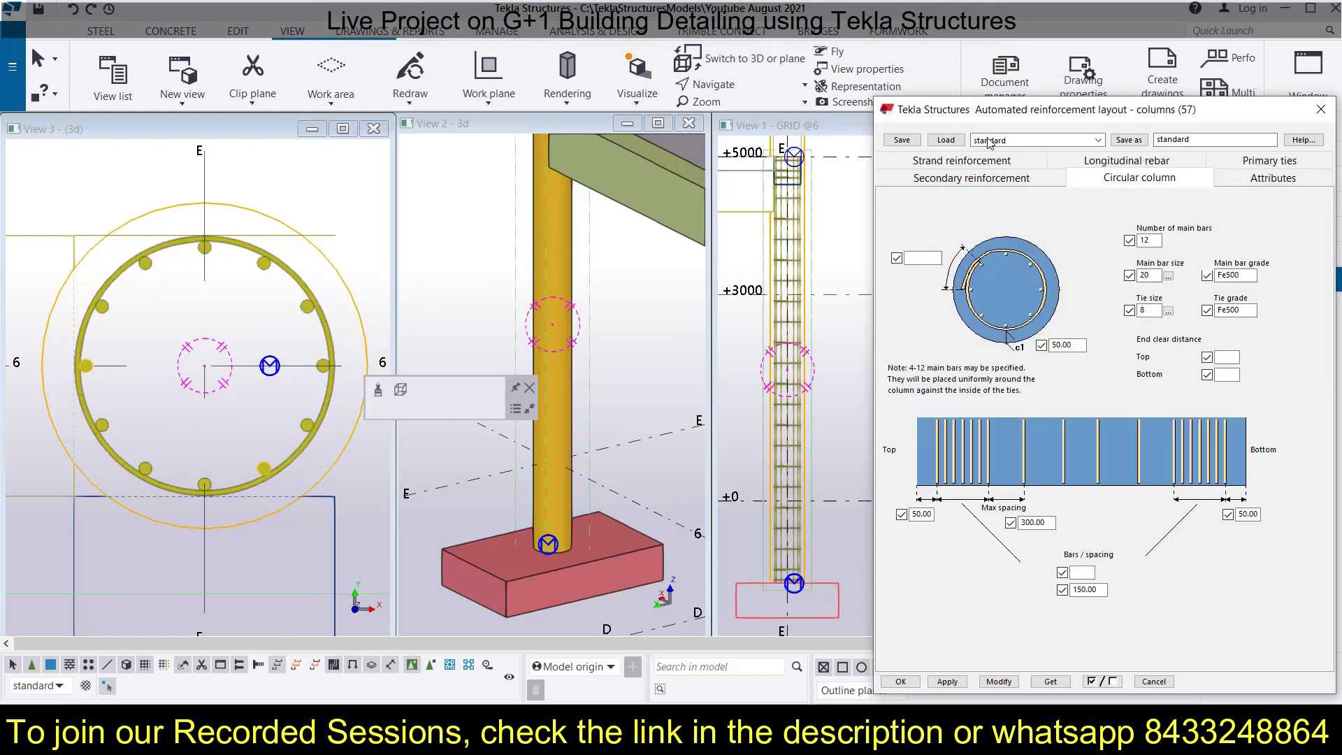